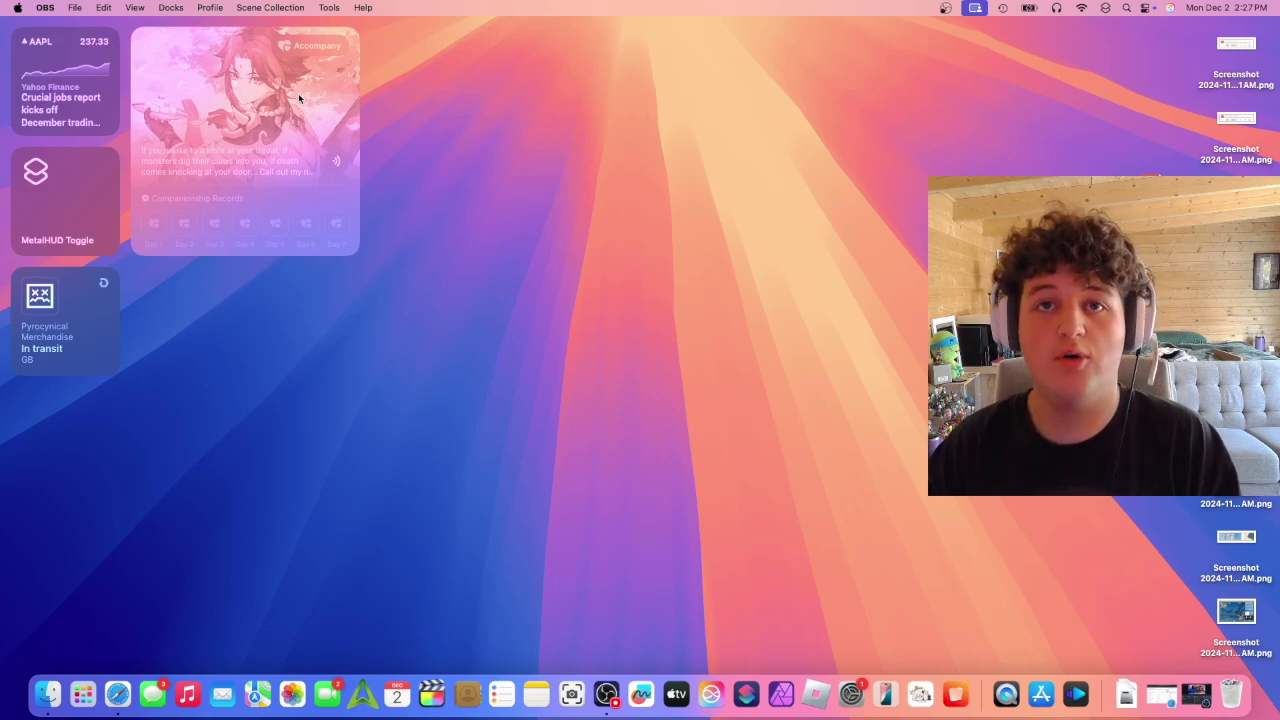
Go to the My Downloads page of the CodeWeavers account in Safari.
{"action": "left_click", "coordinate": [118, 693]}
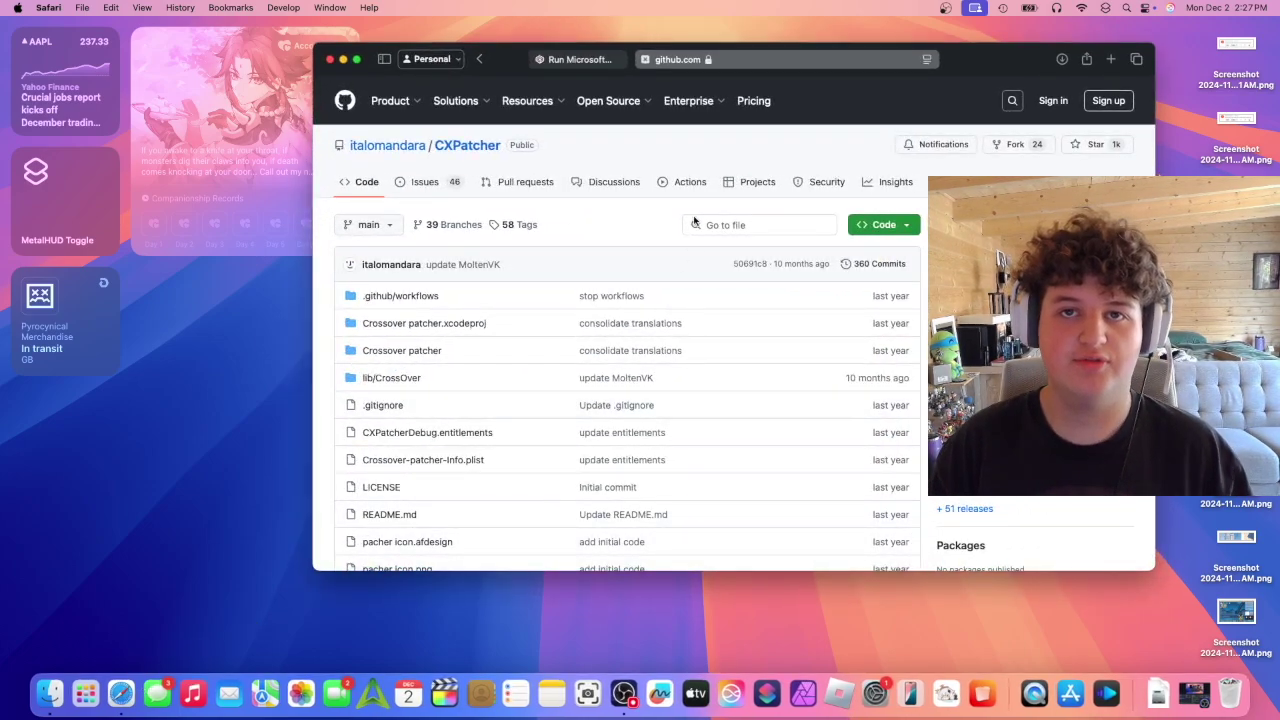
{"action": "left_click", "coordinate": [607, 61]}
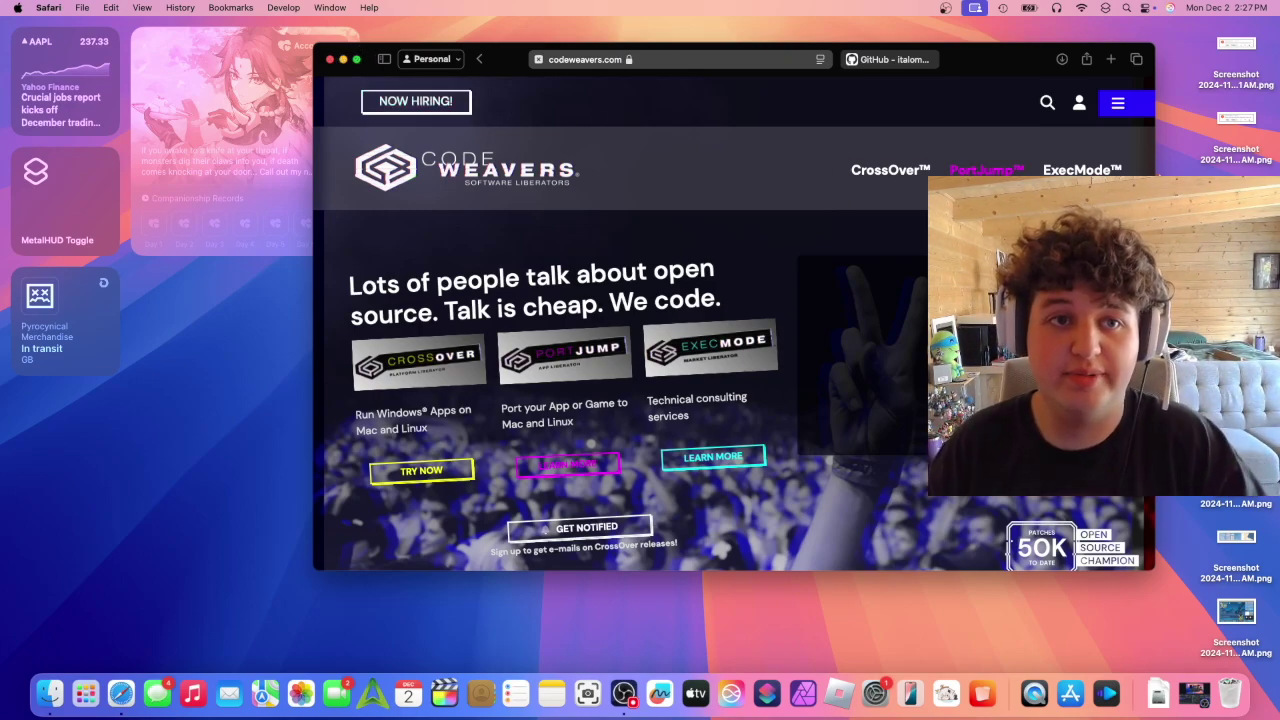
{"action": "left_click", "coordinate": [1077, 104]}
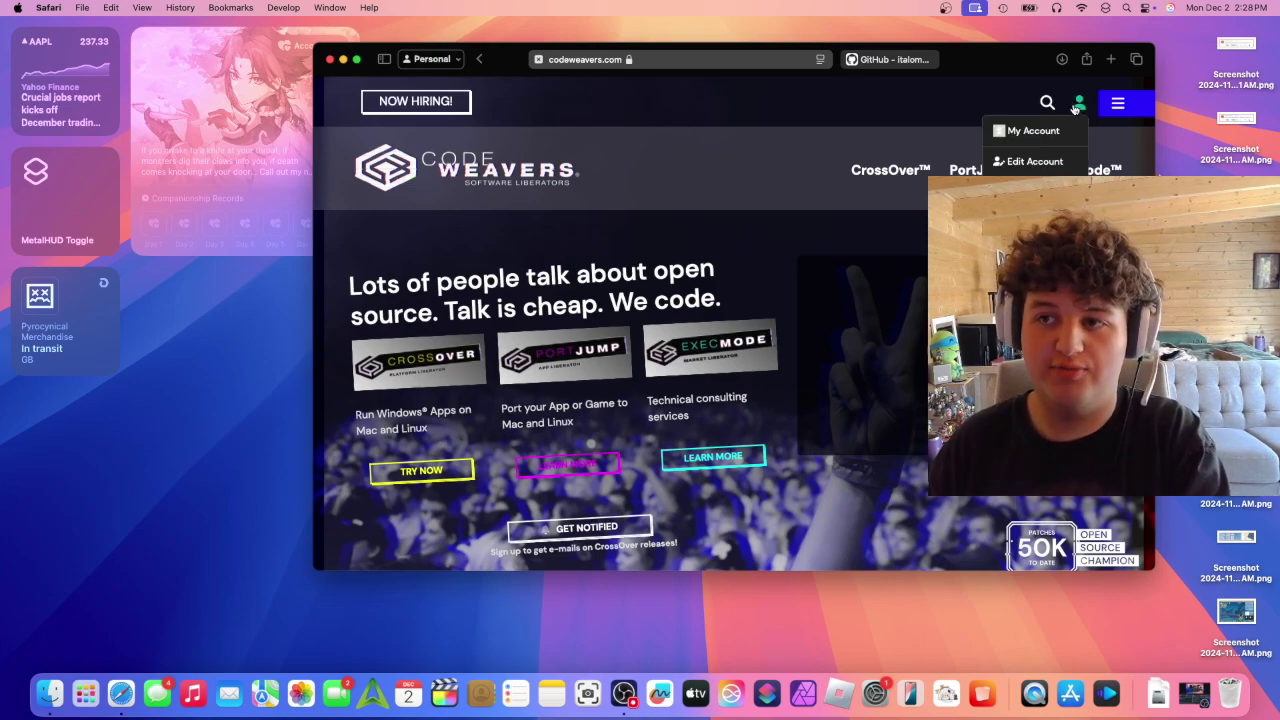
{"action": "left_click", "coordinate": [1033, 130]}
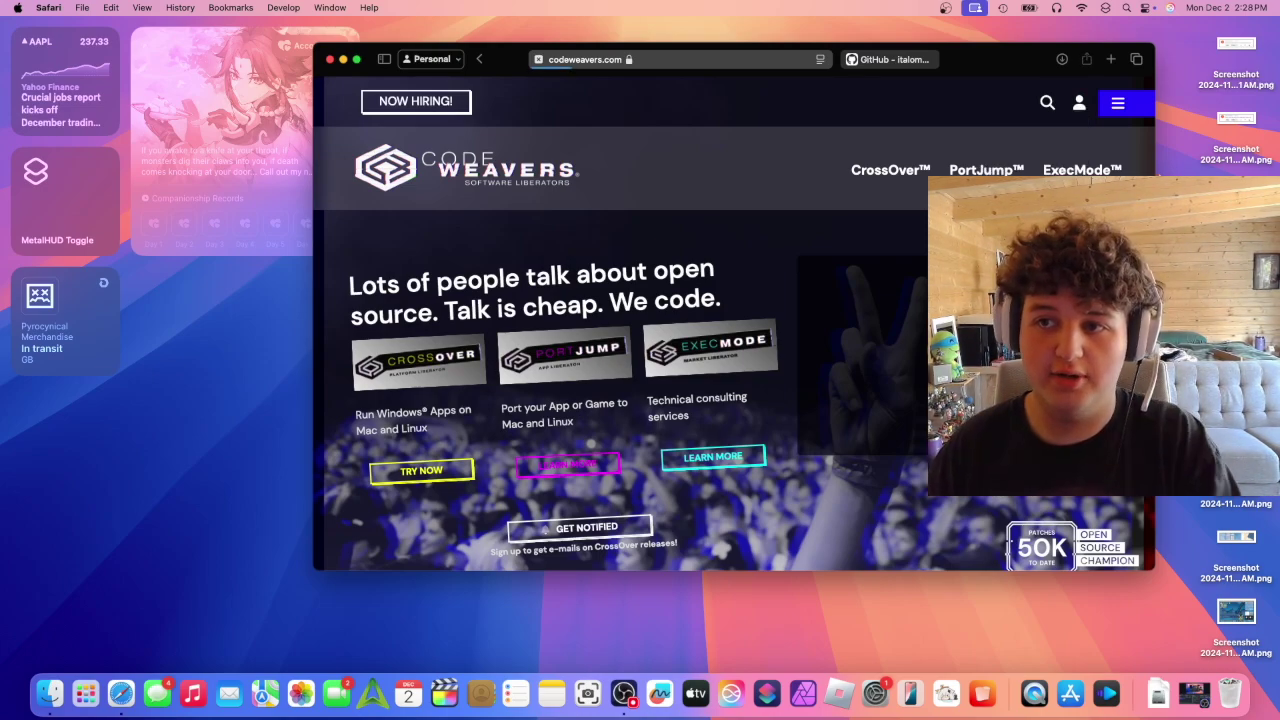
Download crossover-24.0.5.zip for CrossOver Mac 24.0.5 and check its progress in Safari's downloads list.
{"action": "scroll", "coordinate": [537, 279], "scroll_direction": "down", "scroll_amount": 3}
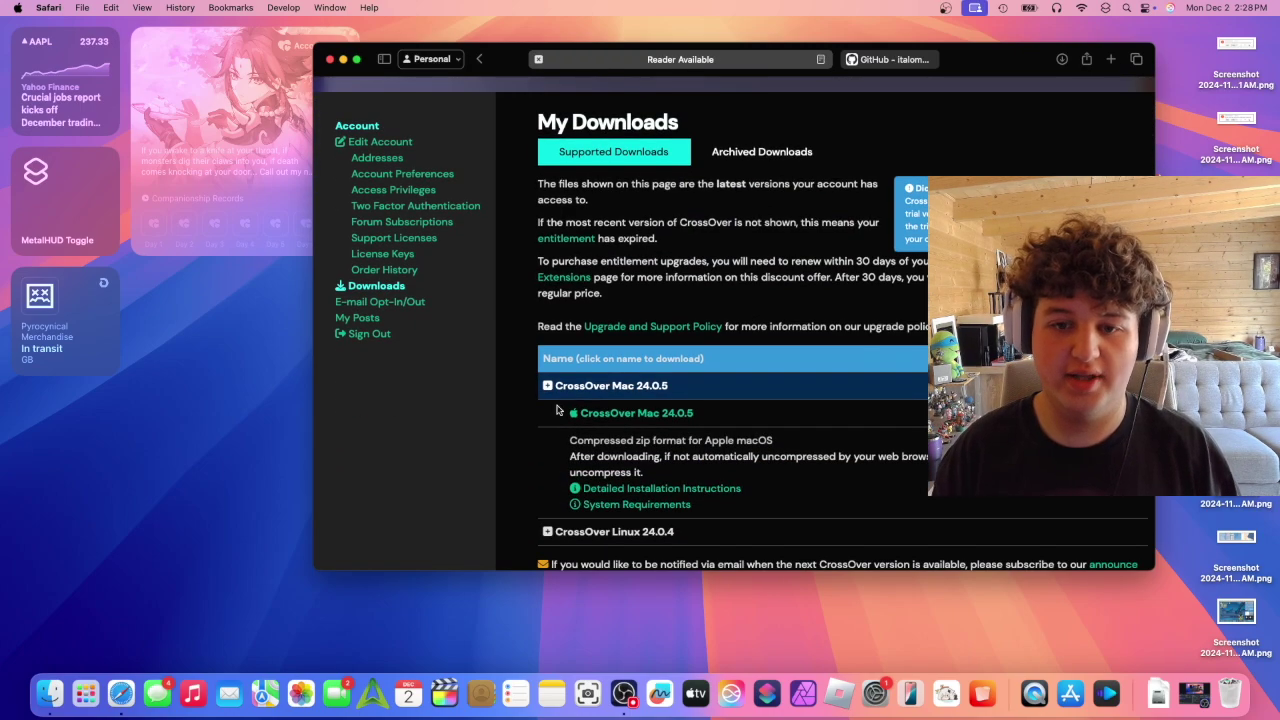
{"action": "left_click", "coordinate": [630, 415]}
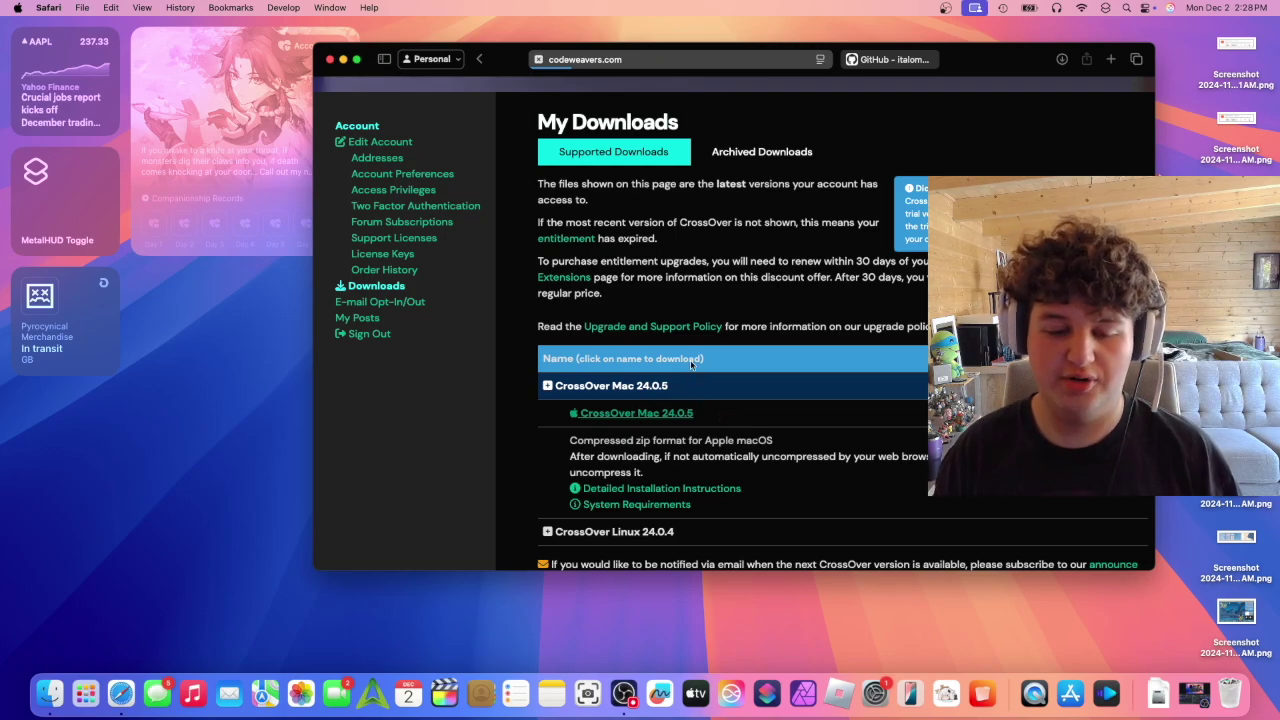
{"action": "scroll", "coordinate": [756, 505], "scroll_direction": "up", "scroll_amount": 3}
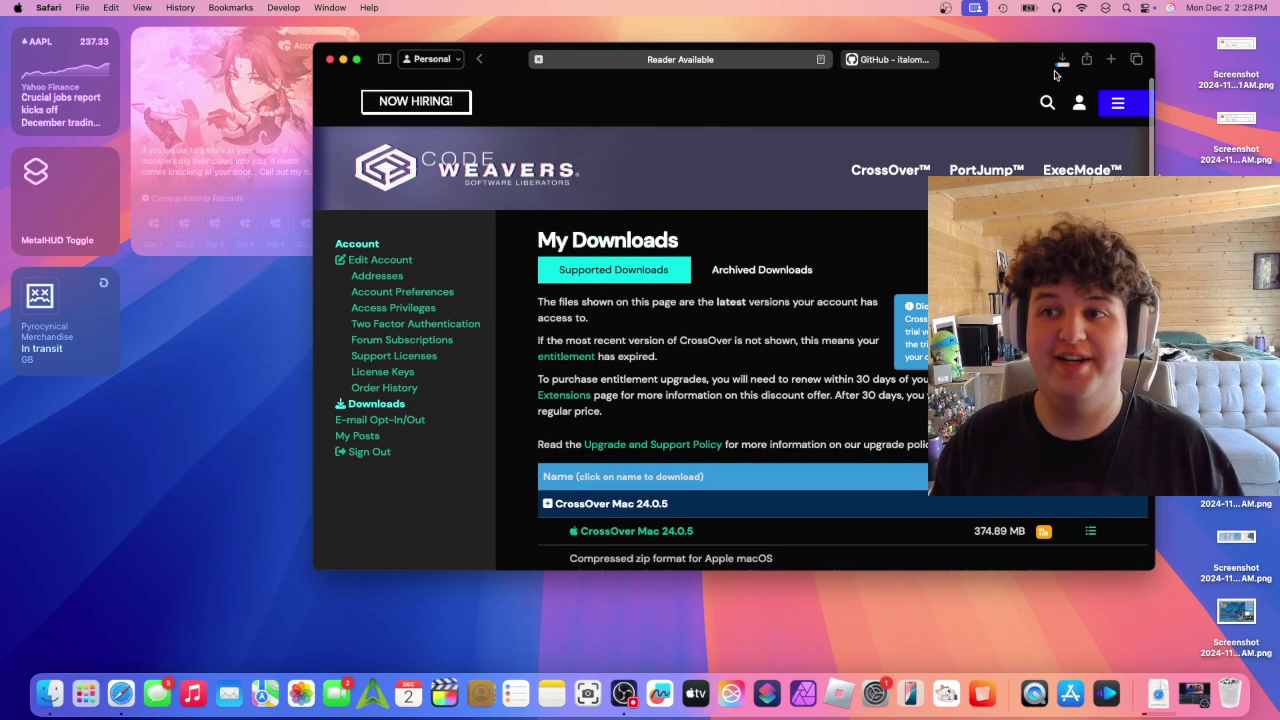
{"action": "left_click", "coordinate": [1061, 60]}
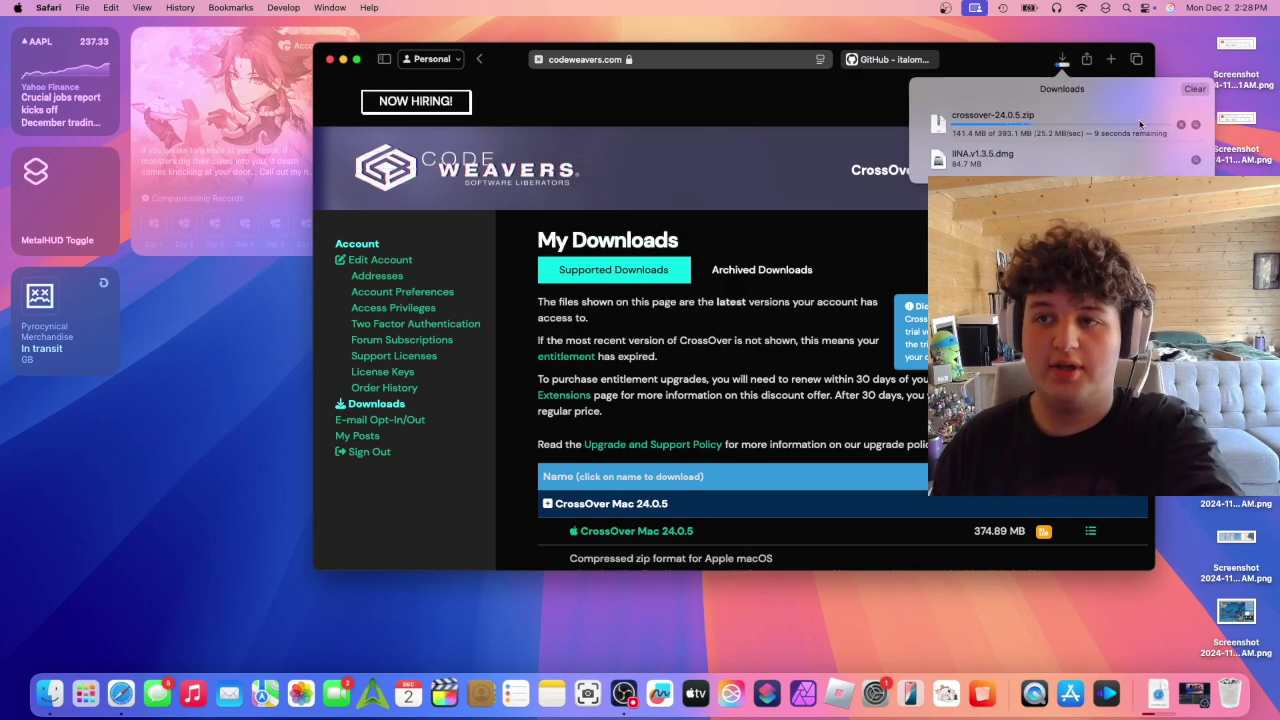
{"action": "left_click", "coordinate": [745, 118]}
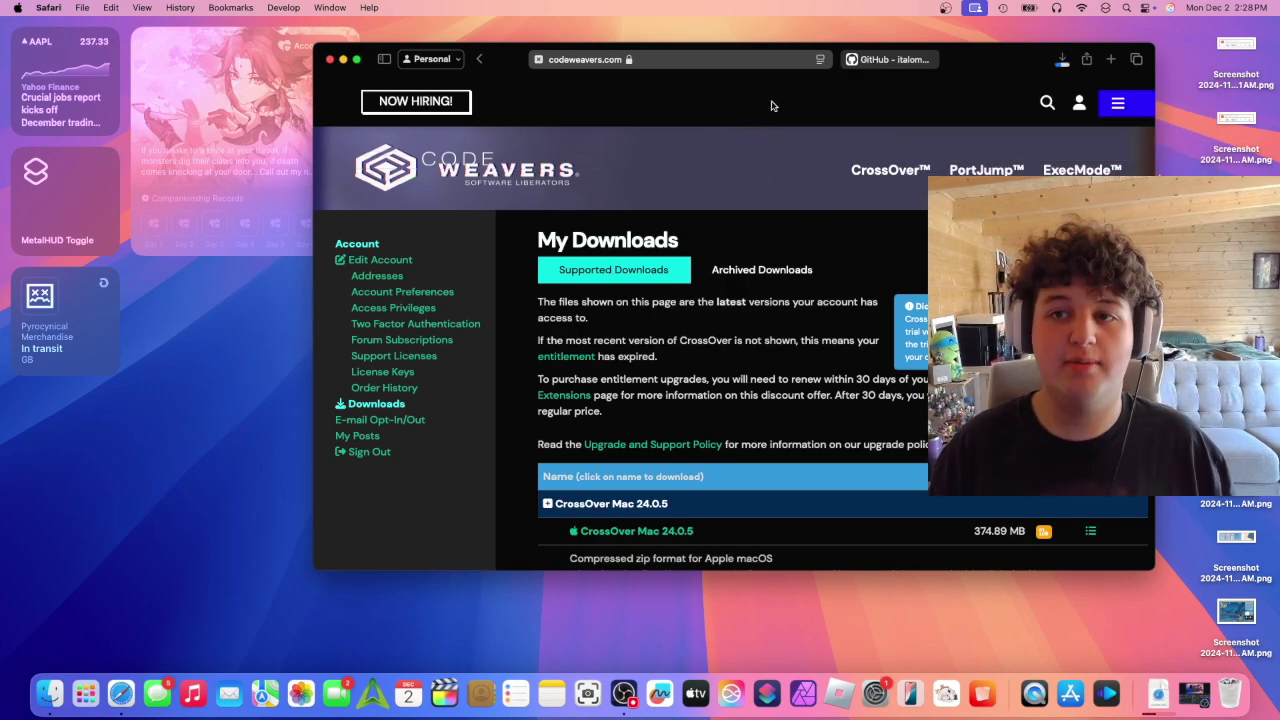
Download CXPatcher.app.zip from the GitHub release Assets and check Safari's downloads list.
{"action": "left_click", "coordinate": [882, 64]}
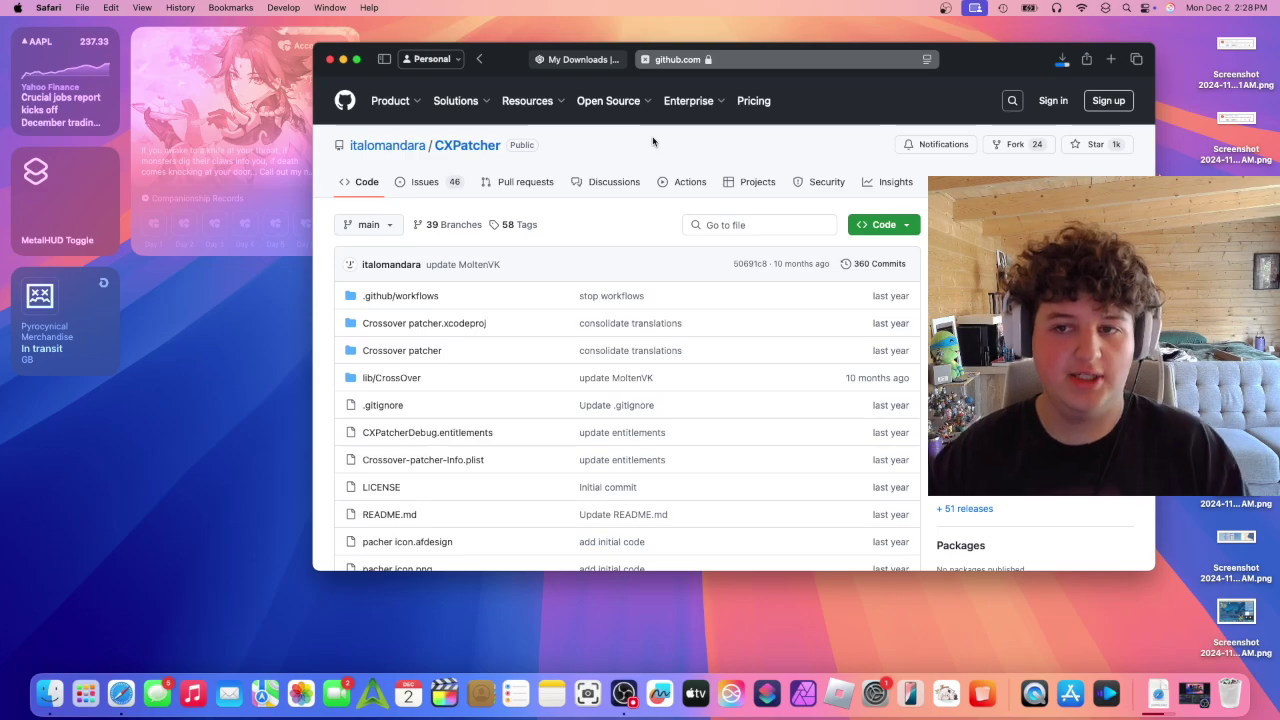
{"action": "scroll", "coordinate": [752, 330], "scroll_direction": "down", "scroll_amount": 1}
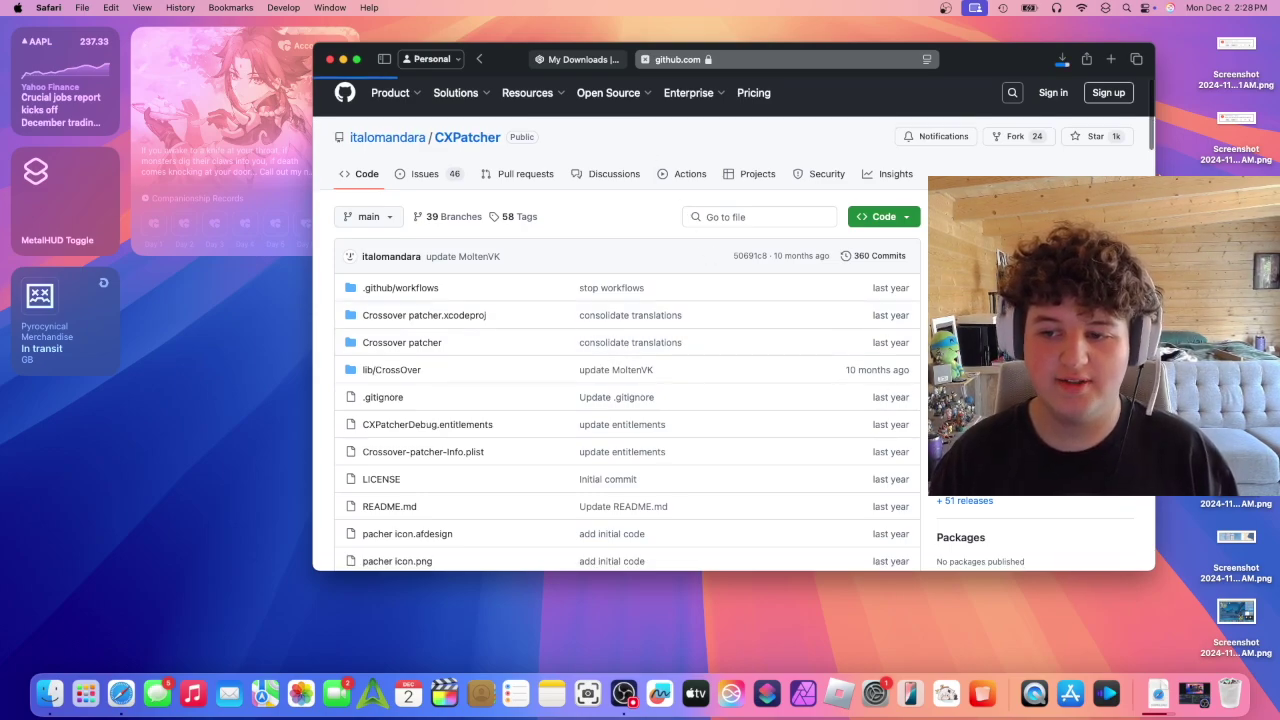
{"action": "scroll", "coordinate": [607, 400], "scroll_direction": "down", "scroll_amount": 10}
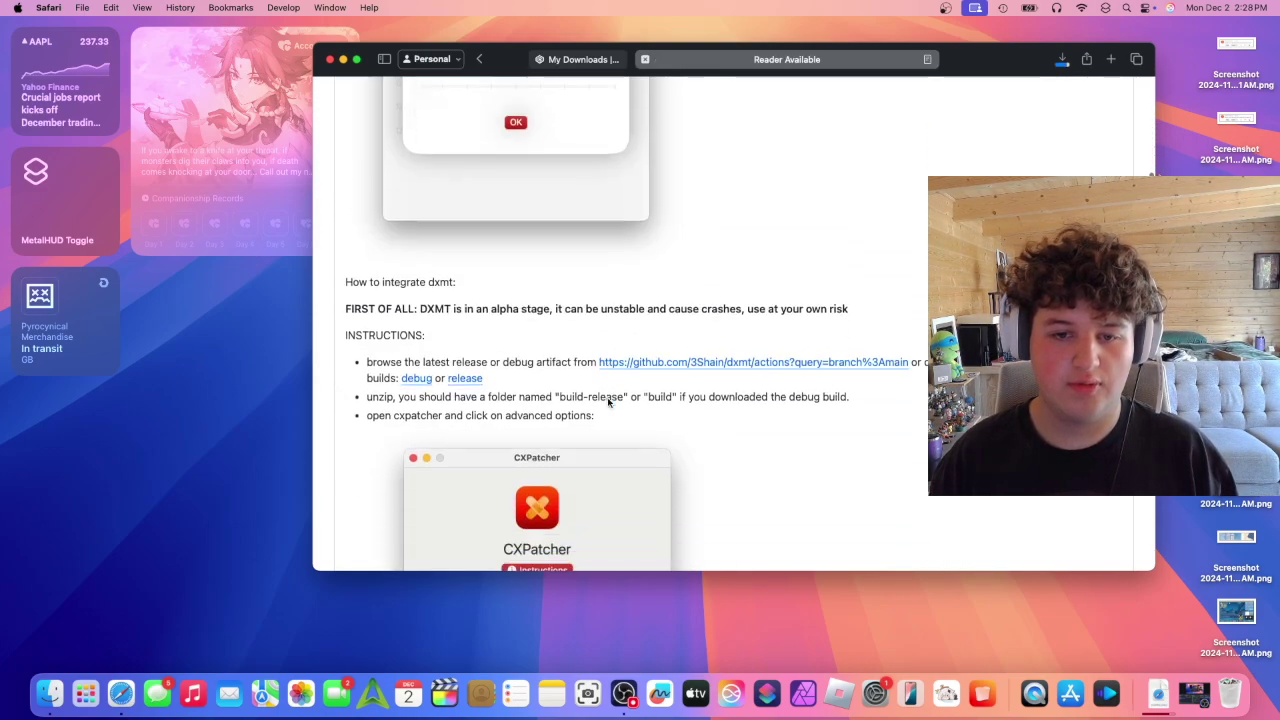
{"action": "scroll", "coordinate": [607, 400], "scroll_direction": "down", "scroll_amount": 5}
{"action": "scroll", "coordinate": [576, 283], "scroll_direction": "down", "scroll_amount": 2}
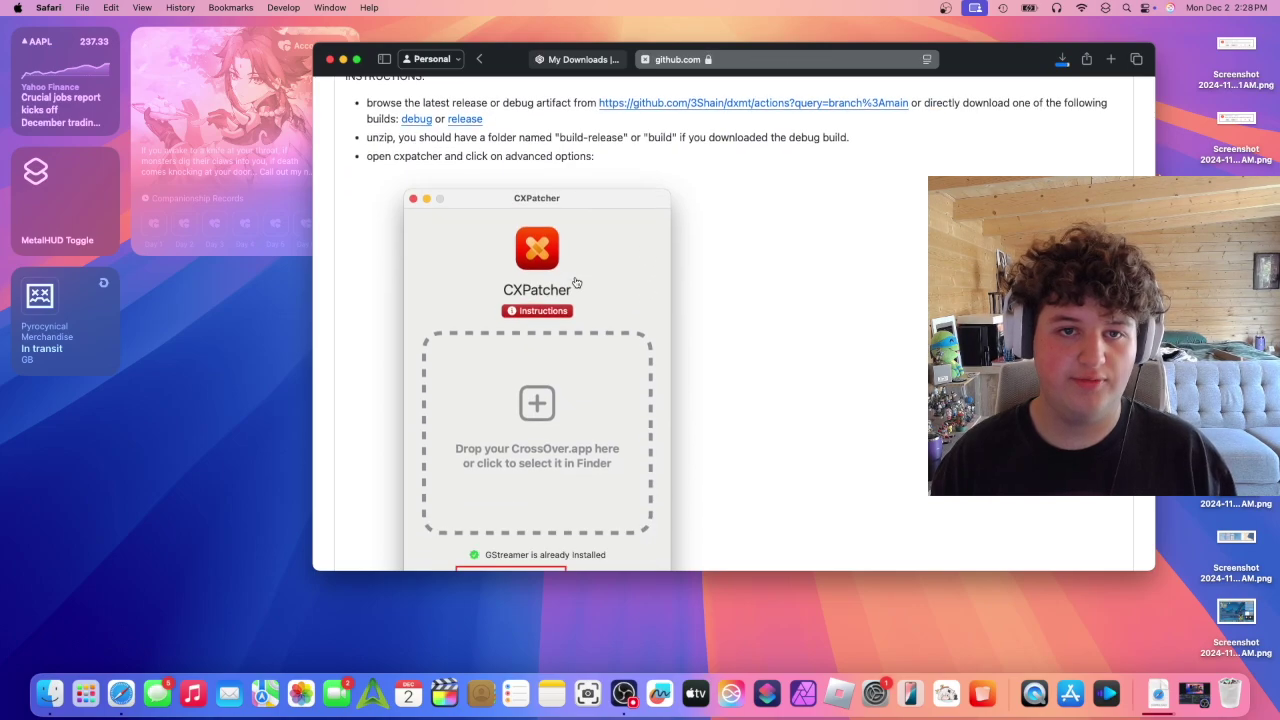
{"action": "scroll", "coordinate": [576, 283], "scroll_direction": "down", "scroll_amount": 10}
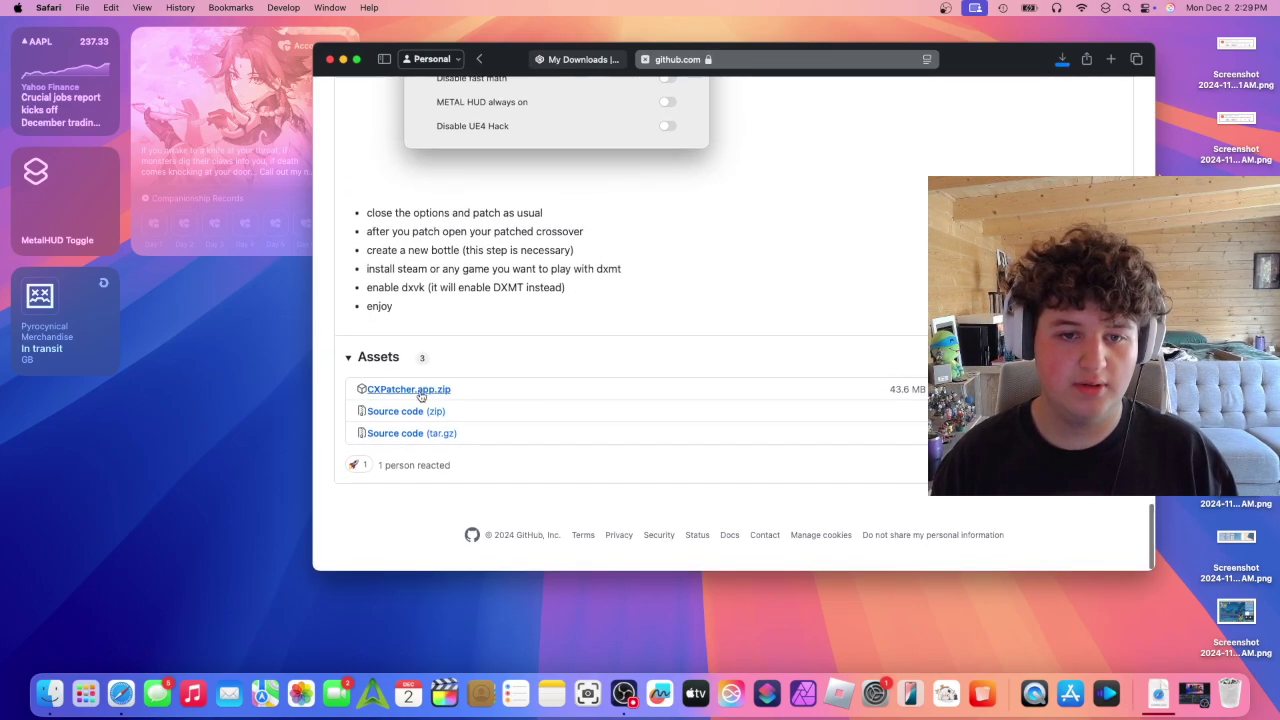
{"action": "left_click", "coordinate": [422, 394]}
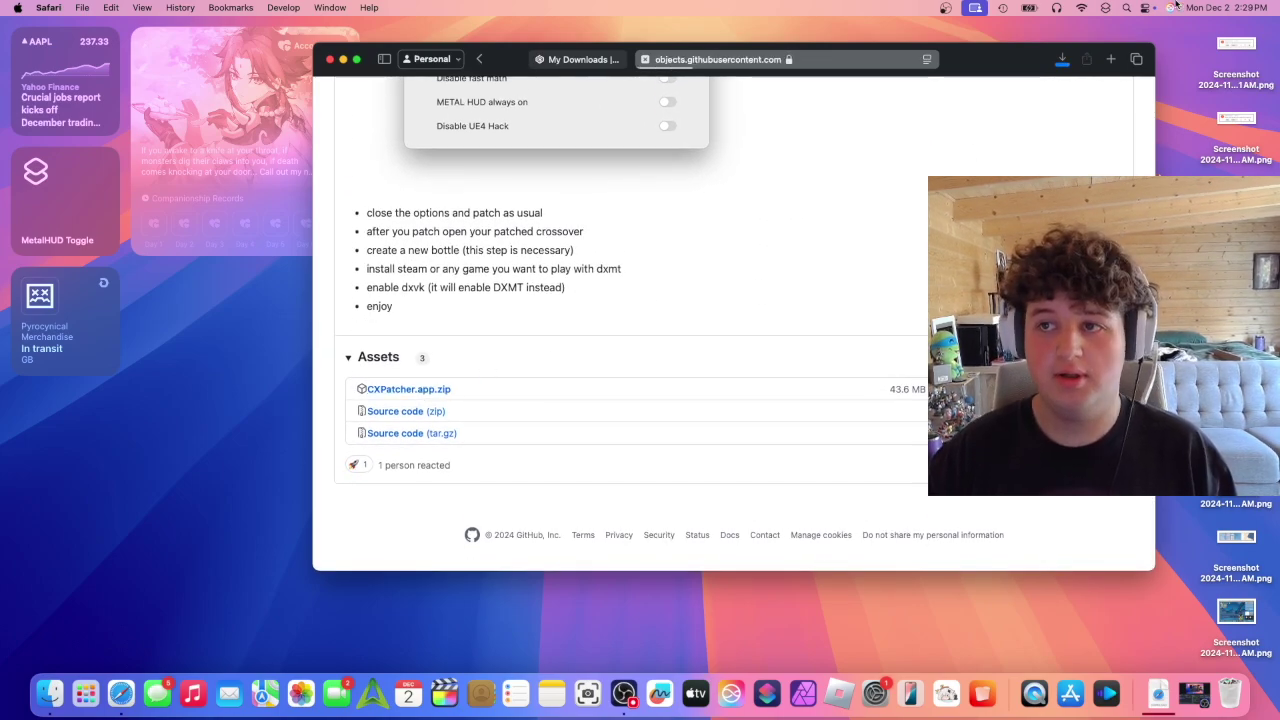
{"action": "left_click", "coordinate": [1062, 59]}
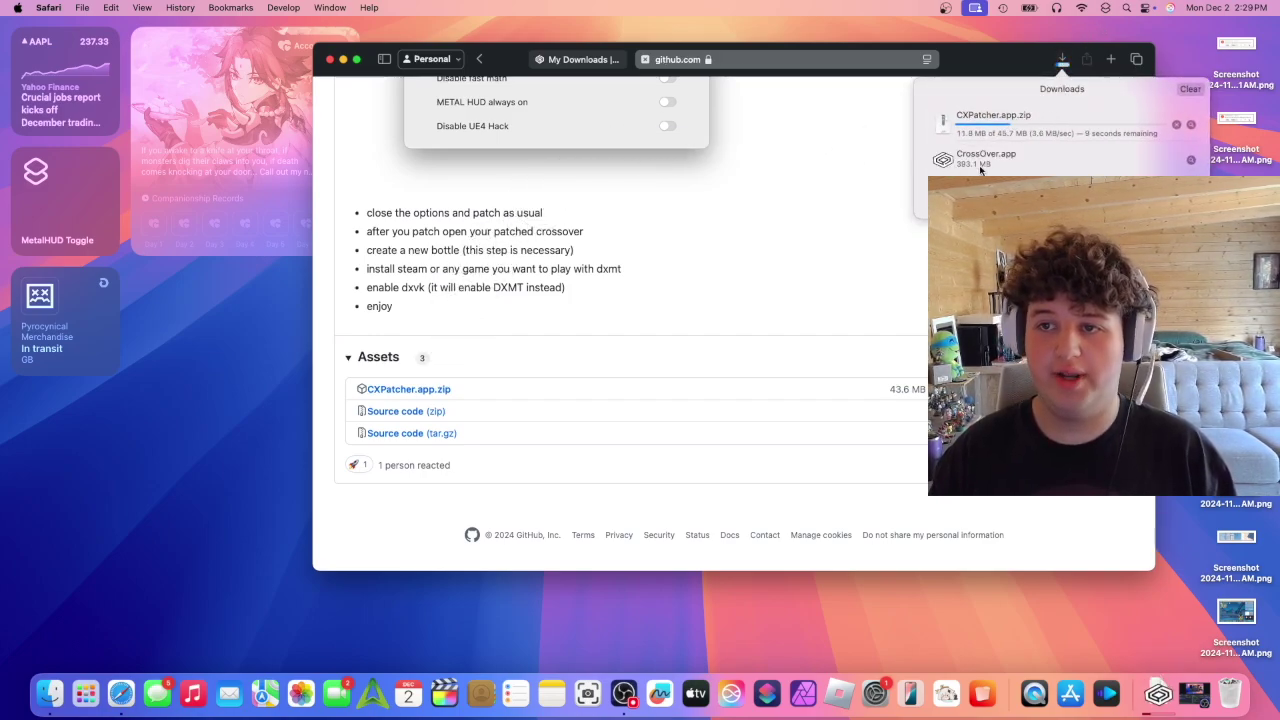
Launch the downloaded CrossOver.app, approve opening it, and move it to the Applications folder.
{"action": "double_click", "coordinate": [965, 157]}
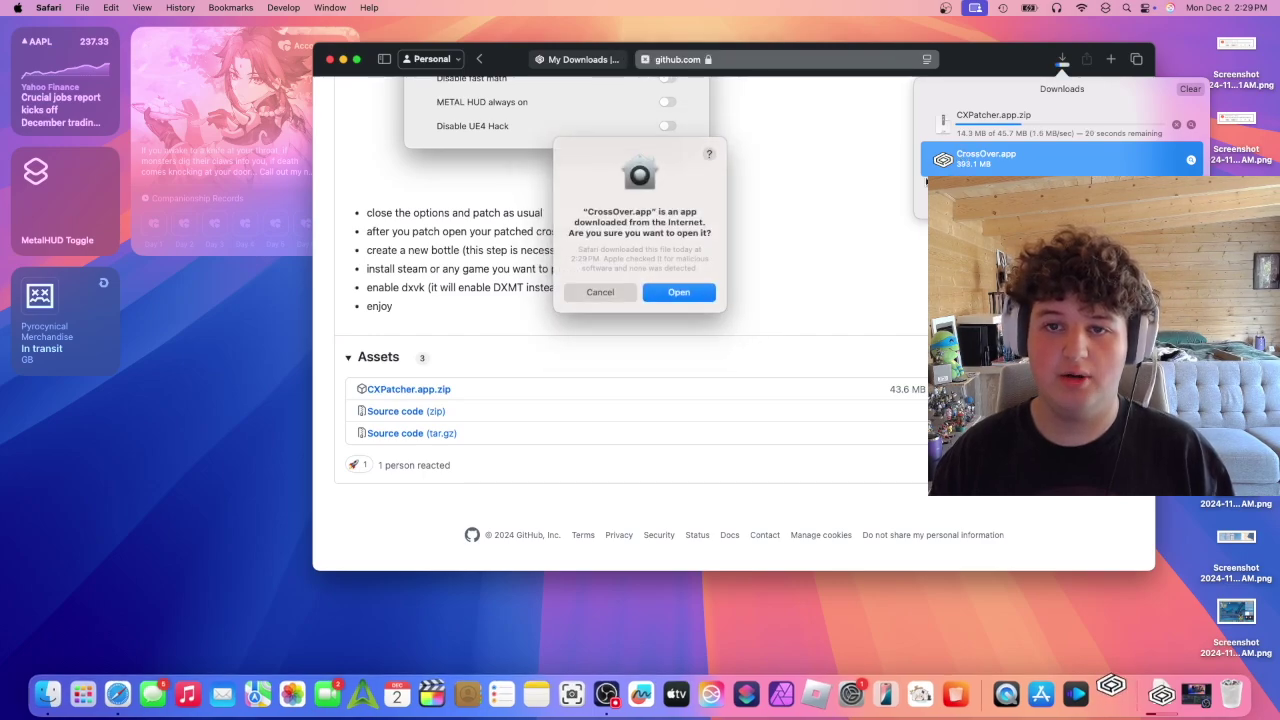
{"action": "left_click", "coordinate": [667, 292]}
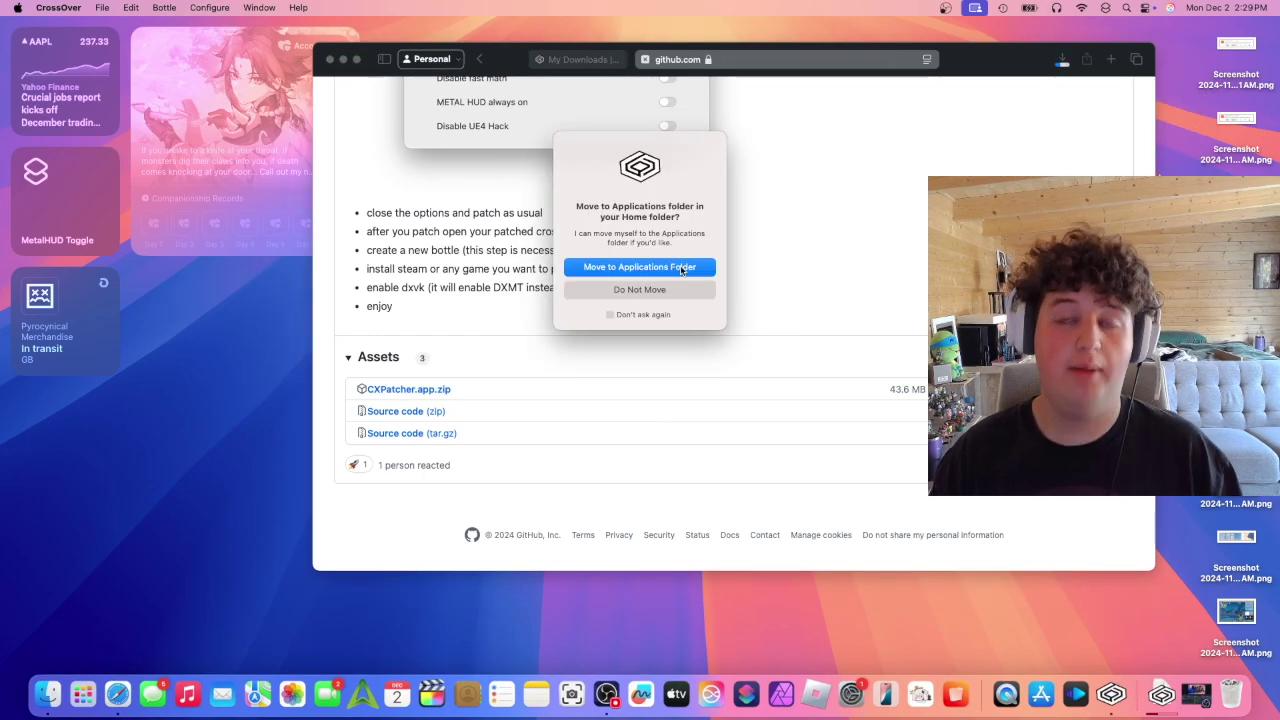
{"action": "left_click", "coordinate": [677, 271]}
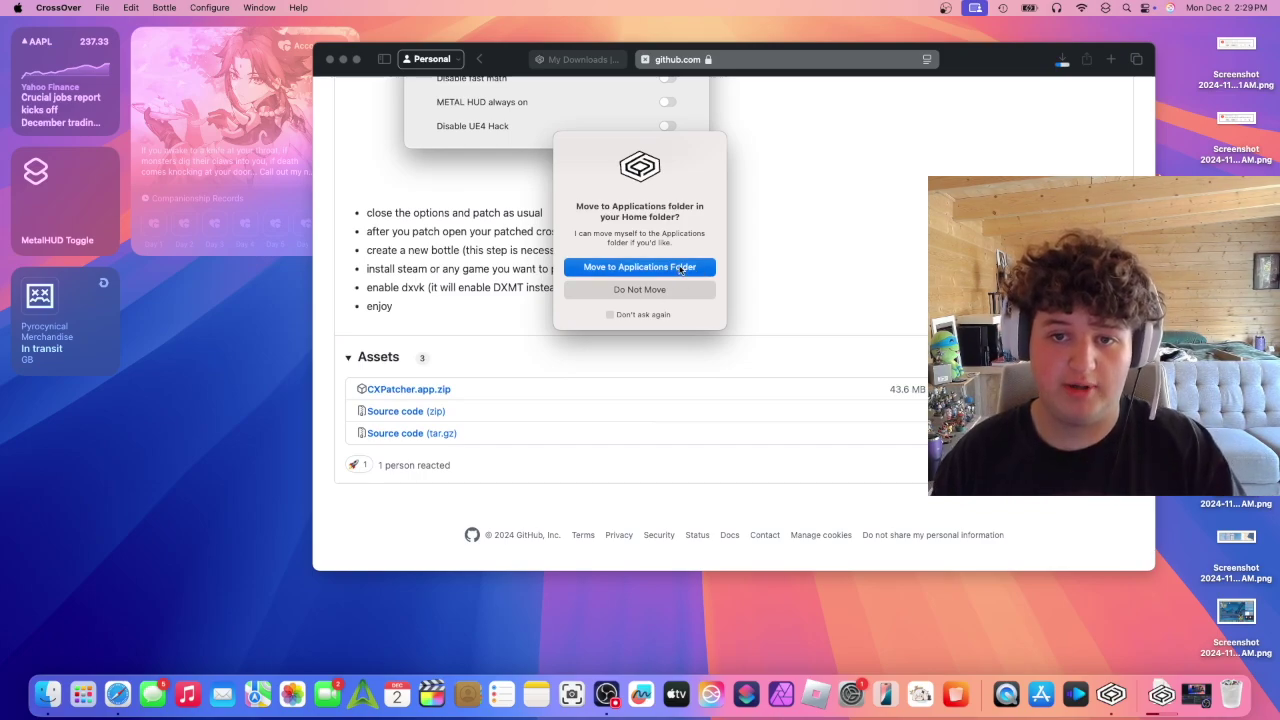
{"action": "left_click_drag", "start_coordinate": [697, 162], "coordinate": [875, 124]}
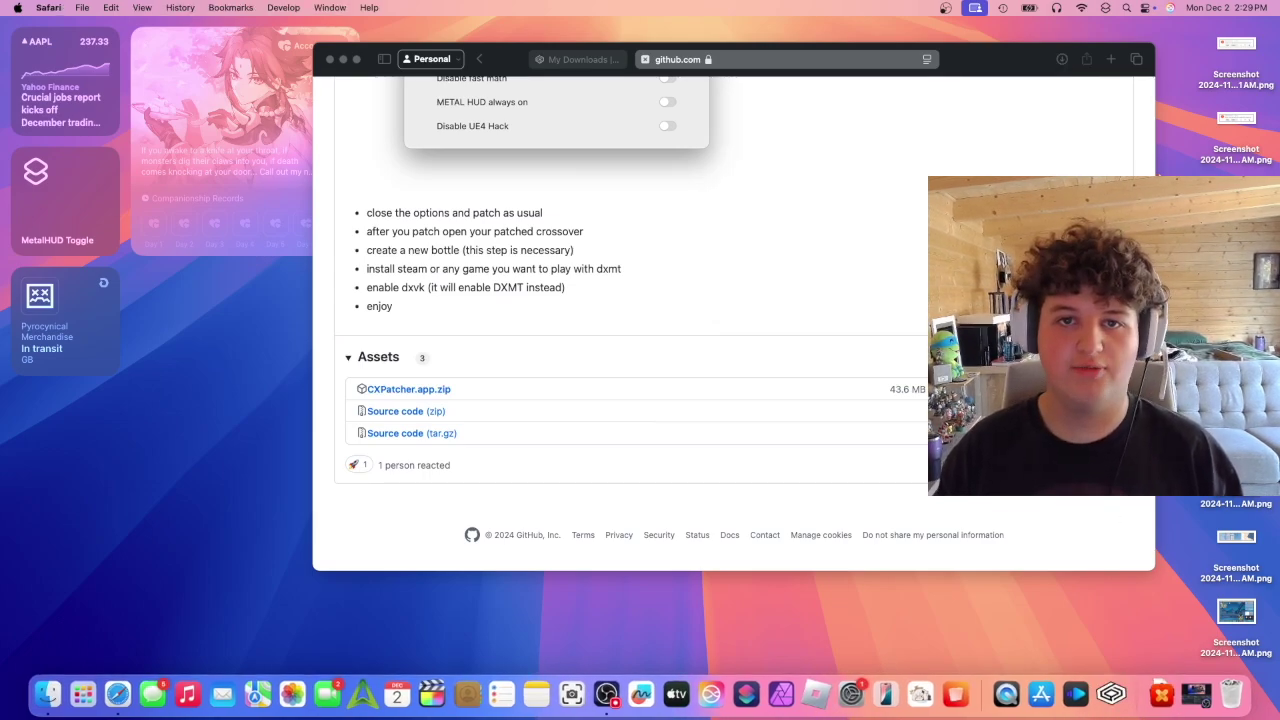
{"action": "scroll", "coordinate": [716, 251], "scroll_direction": "up", "scroll_amount": 8}
{"action": "scroll", "coordinate": [716, 251], "scroll_direction": "up", "scroll_amount": 10}
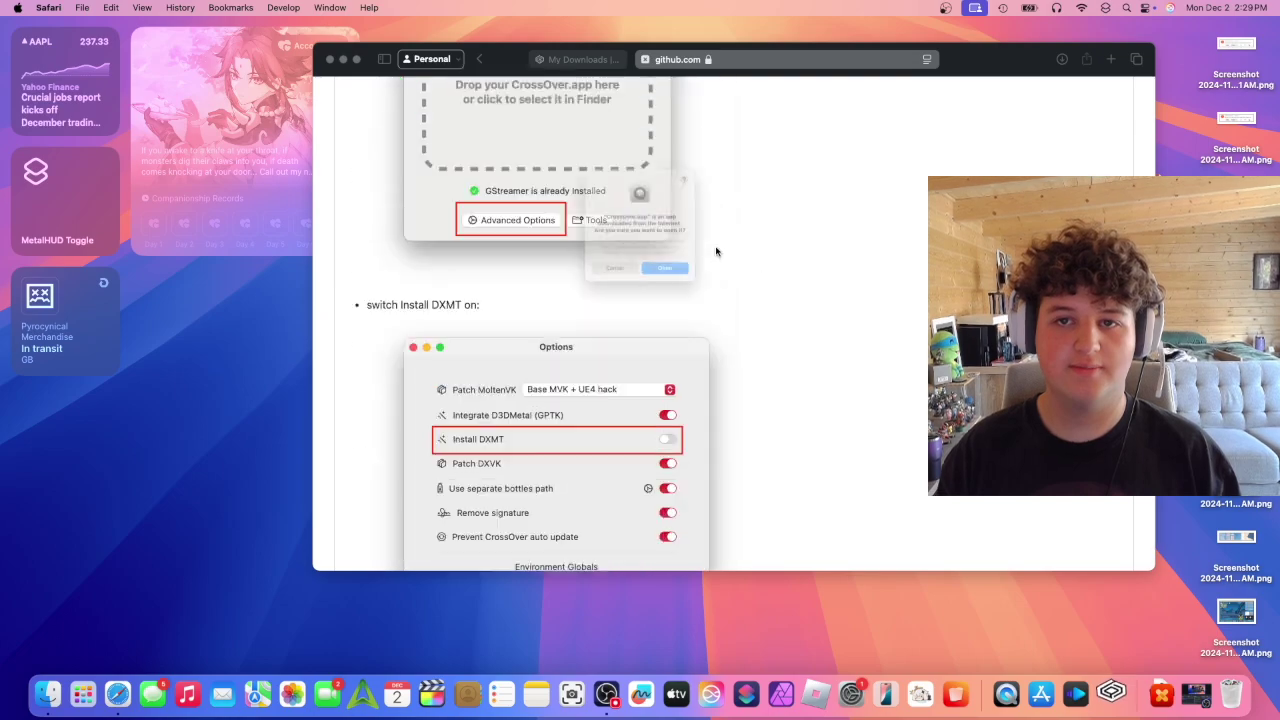
Open the relocated CrossOver, unlock it with existing purchase info, then close its window.
{"action": "left_click", "coordinate": [698, 292]}
{"action": "double_click", "coordinate": [672, 44]}
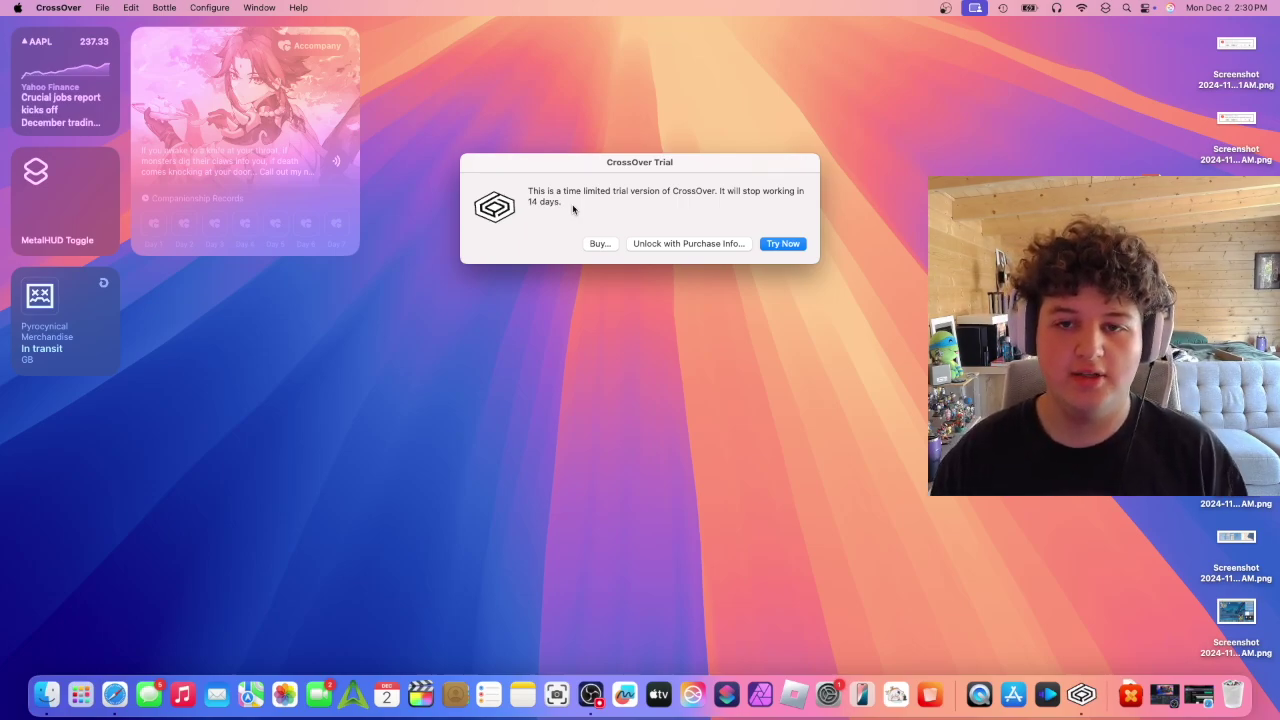
{"action": "left_click", "coordinate": [701, 244]}
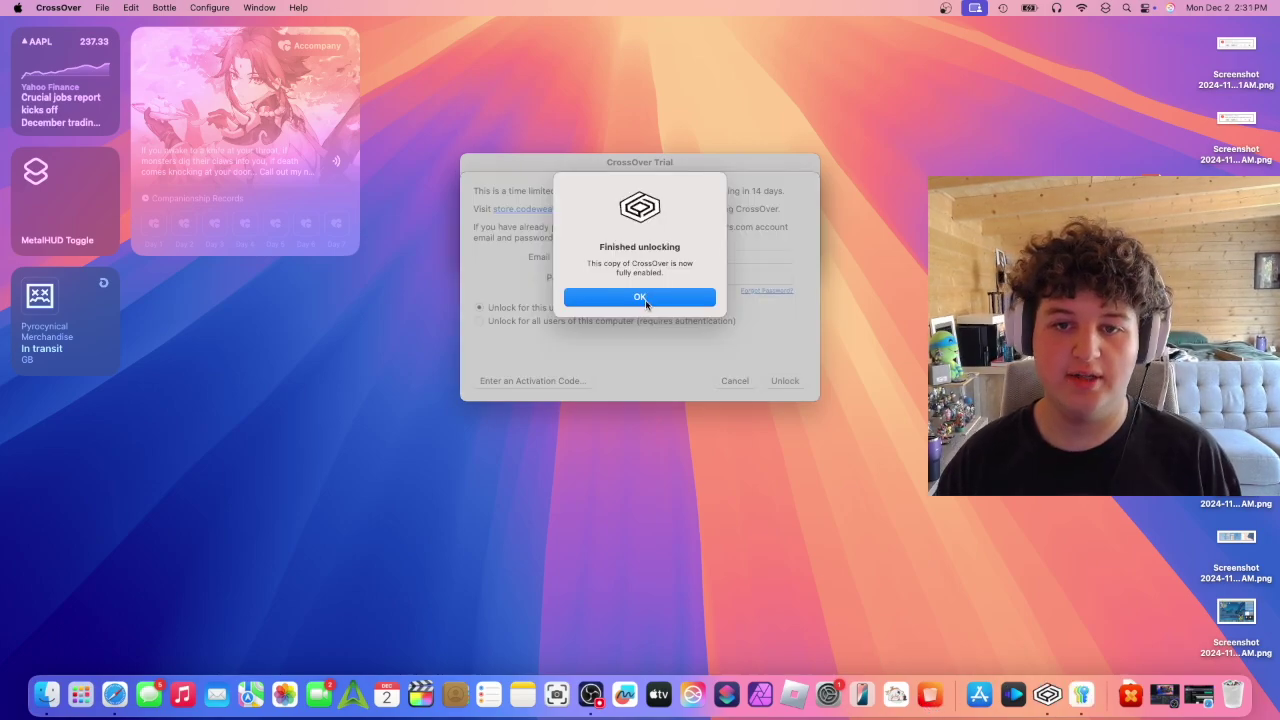
{"action": "left_click", "coordinate": [645, 300]}
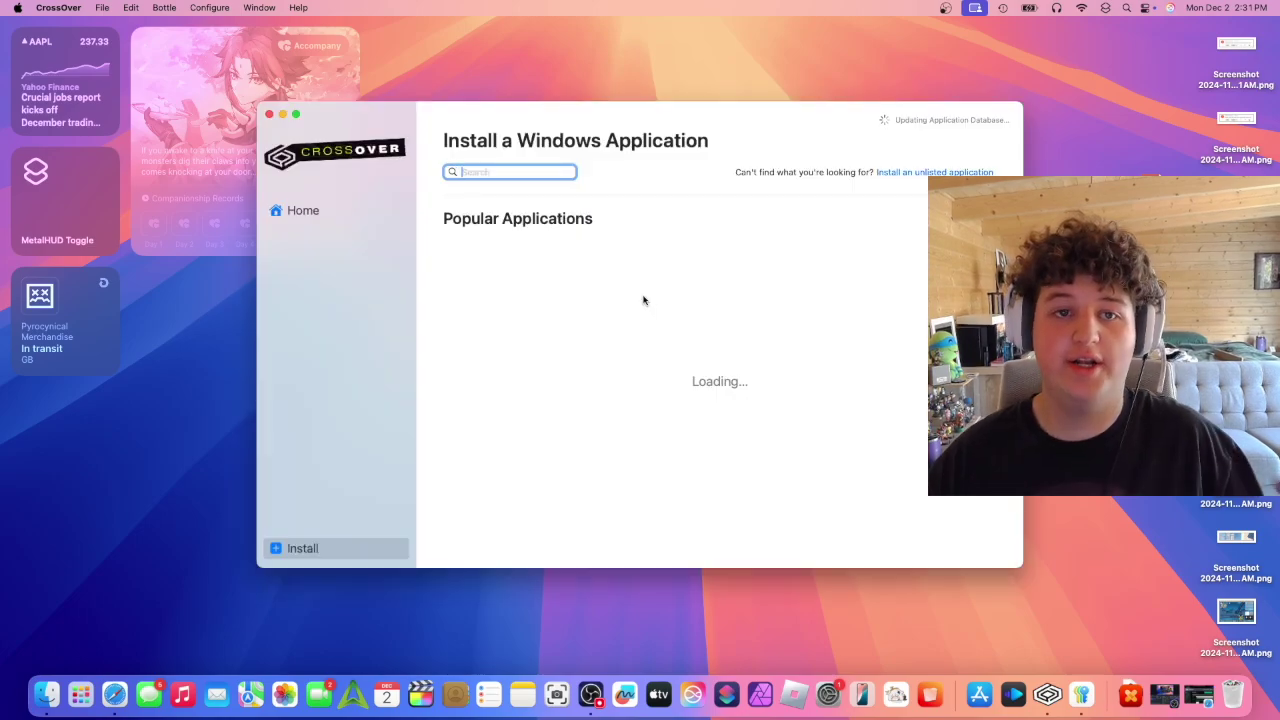
{"action": "left_click", "coordinate": [303, 210]}
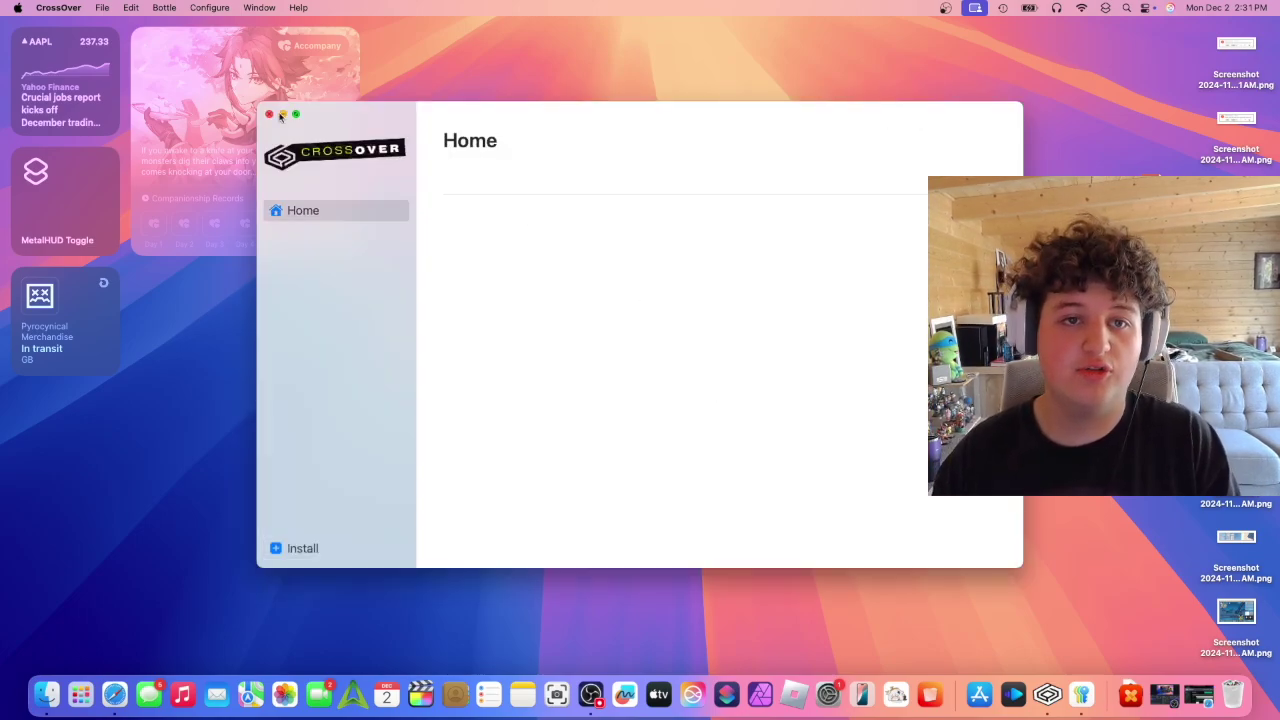
{"action": "left_click", "coordinate": [268, 115]}
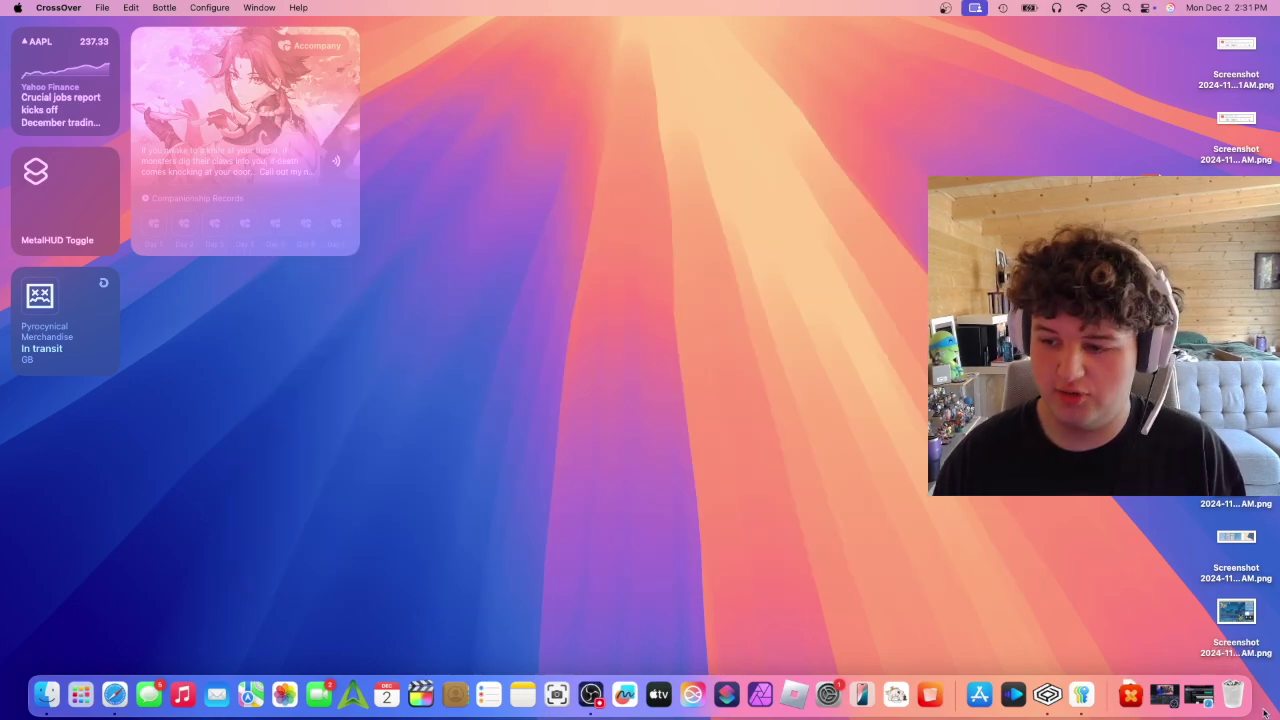
Approve the blocked CXPatcher.app with Open Anyway in Privacy & Security and confirm.
{"action": "left_click", "coordinate": [1127, 701]}
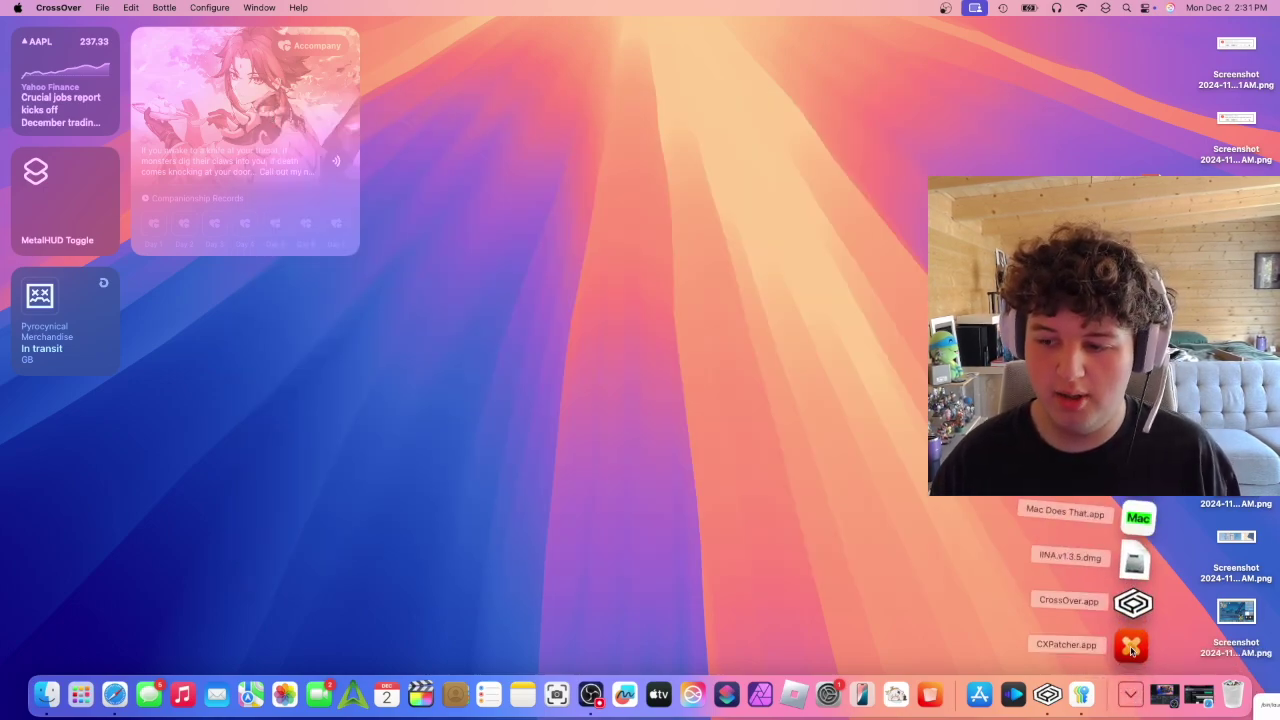
{"action": "left_click", "coordinate": [1134, 652]}
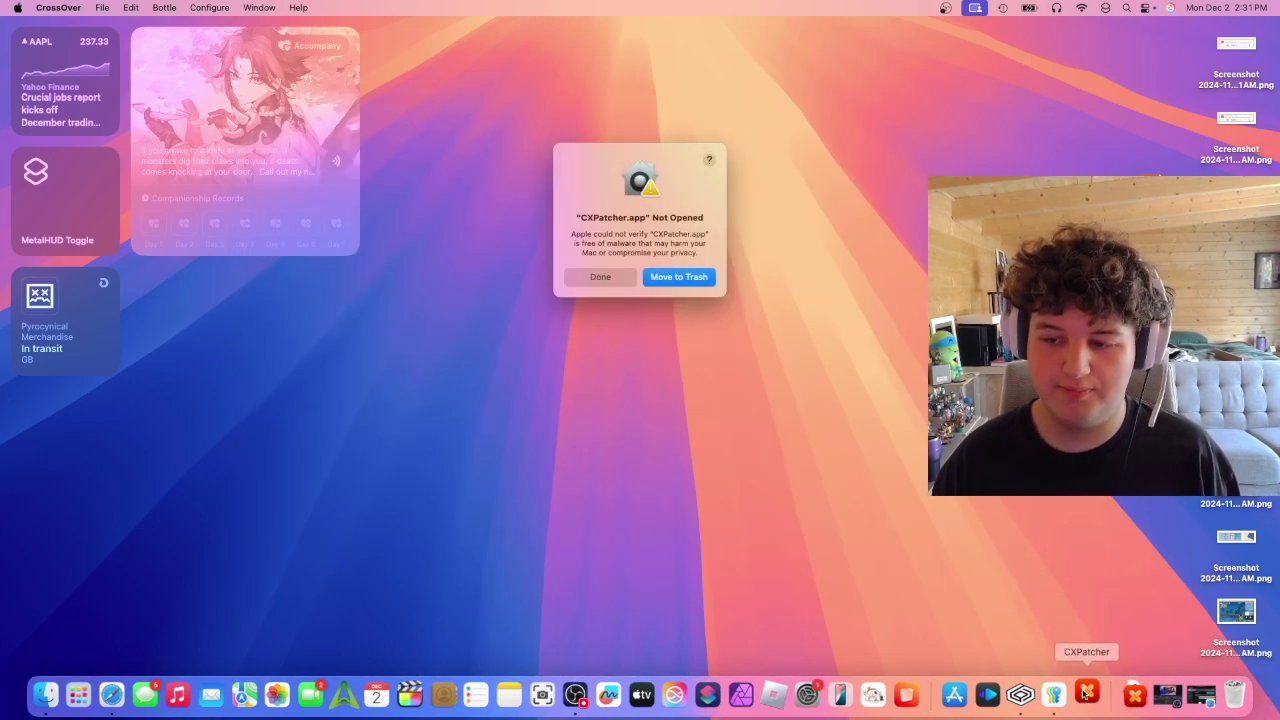
{"action": "left_click", "coordinate": [626, 280]}
{"action": "left_click", "coordinate": [47, 693]}
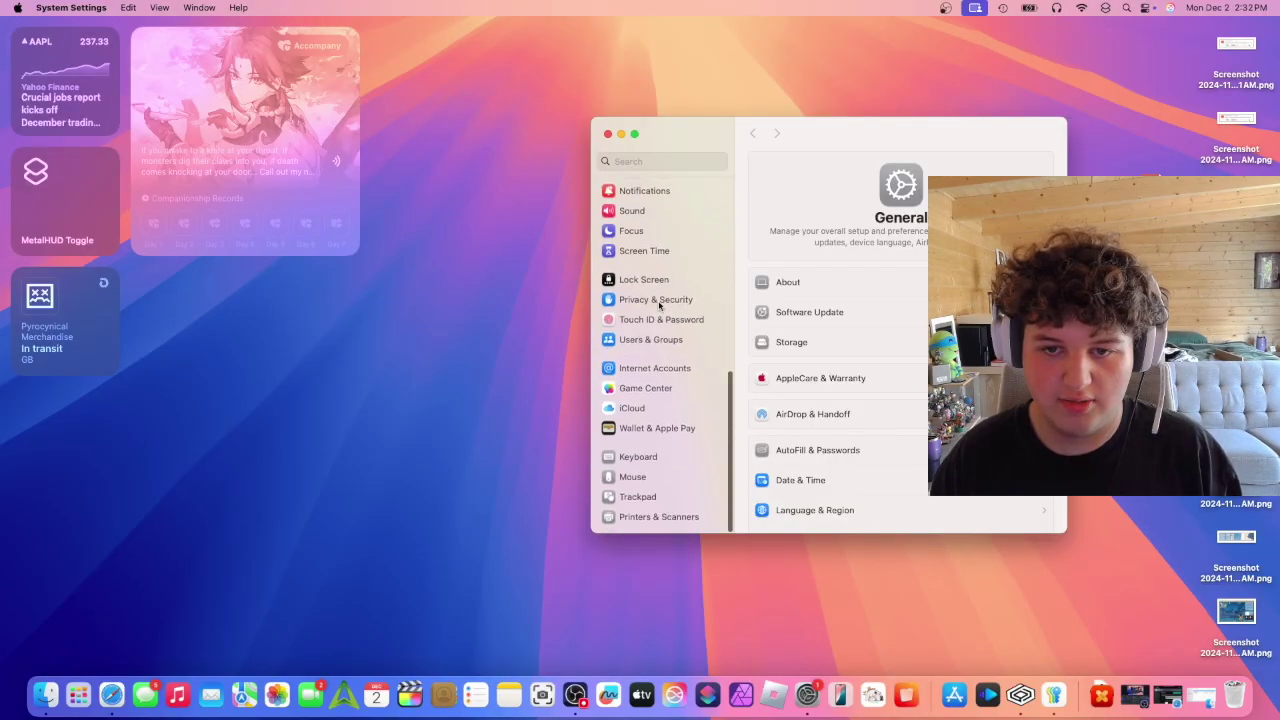
{"action": "left_click", "coordinate": [653, 300]}
{"action": "scroll", "coordinate": [847, 266], "scroll_direction": "down", "scroll_amount": 10}
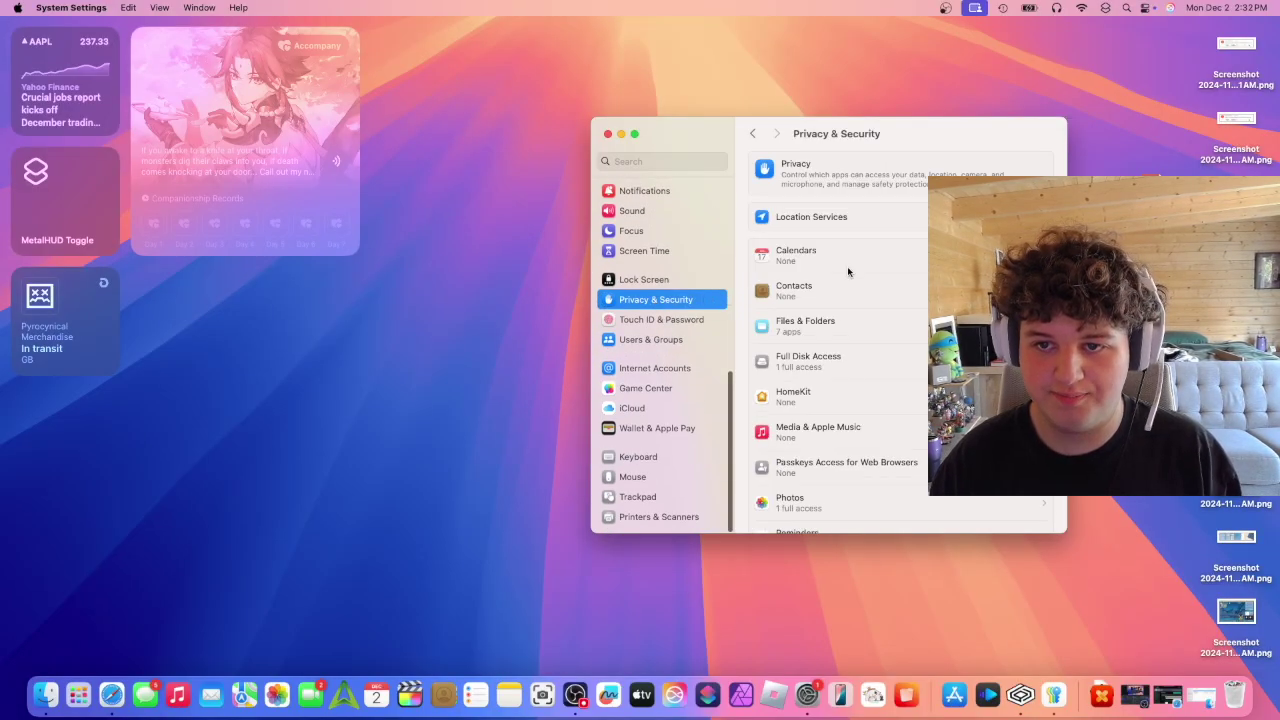
{"action": "left_click", "coordinate": [1005, 350]}
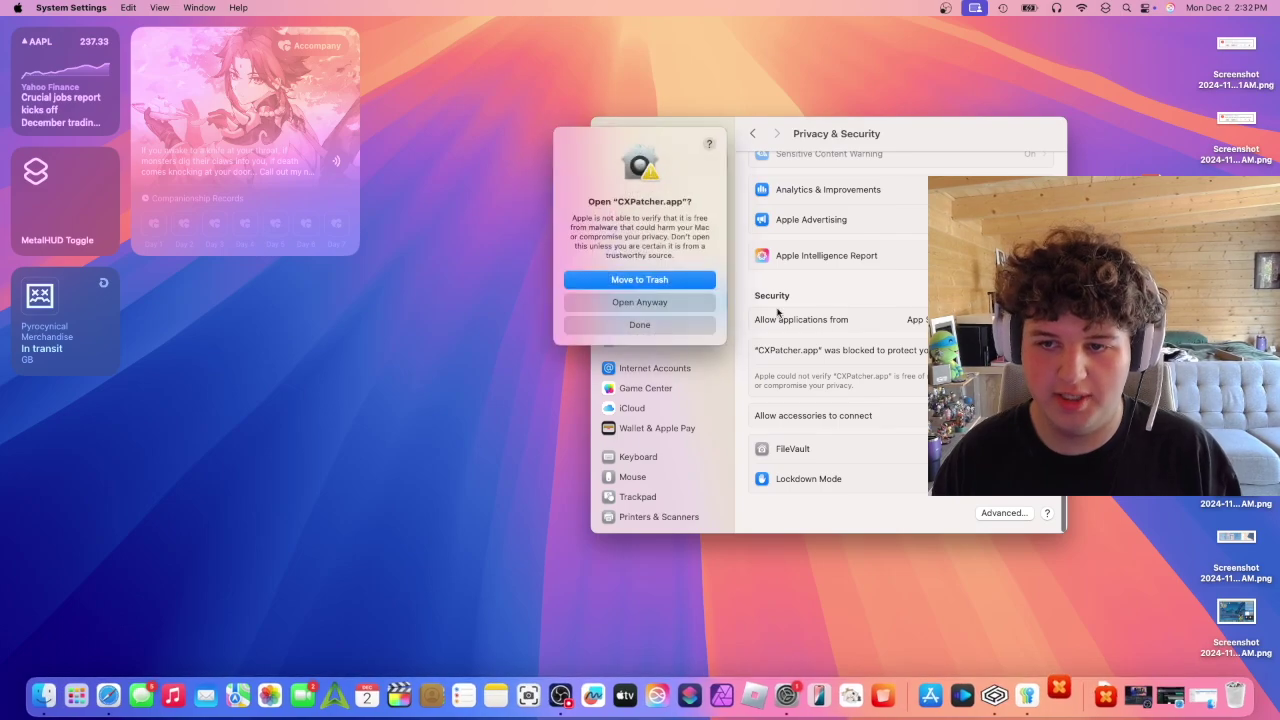
{"action": "left_click", "coordinate": [665, 302]}
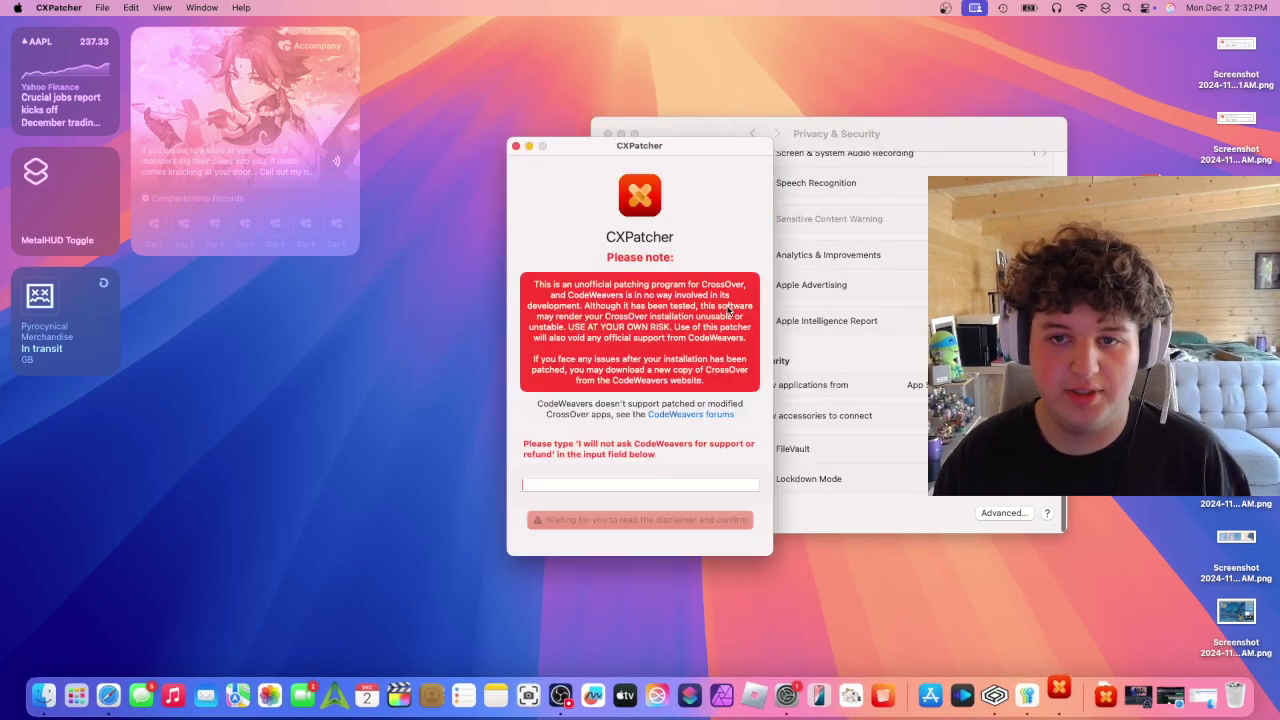
Close the Privacy & Security settings window.
{"action": "left_click", "coordinate": [611, 133]}
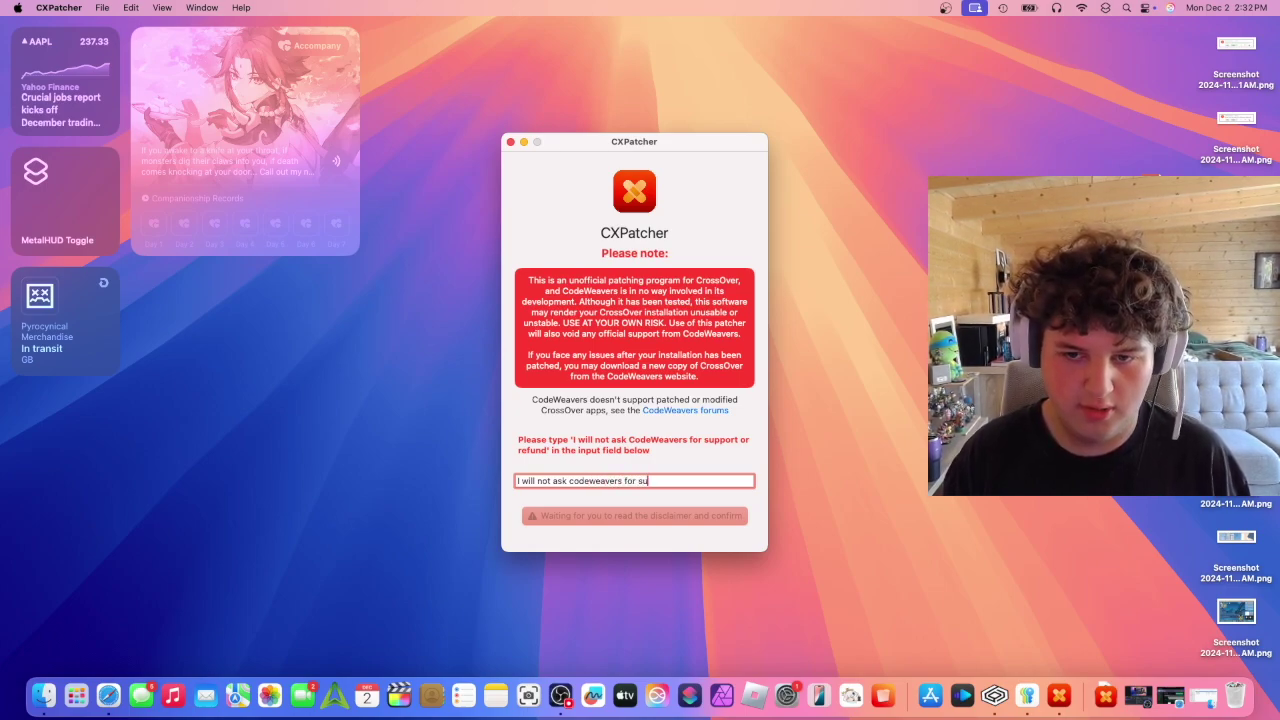
Accept CXPatcher's disclaimer, then place Finder's Applications folder beside the CXPatcher window.
{"action": "type", "text": "fund"}
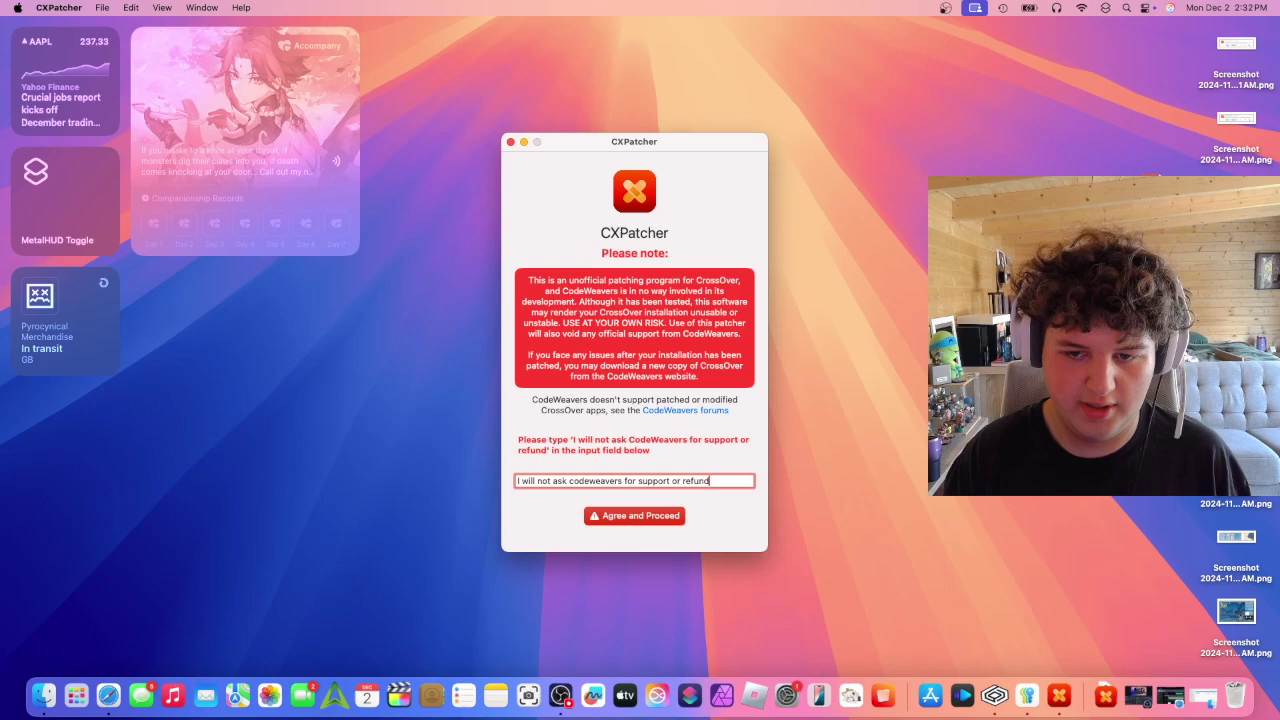
{"action": "left_click", "coordinate": [637, 518]}
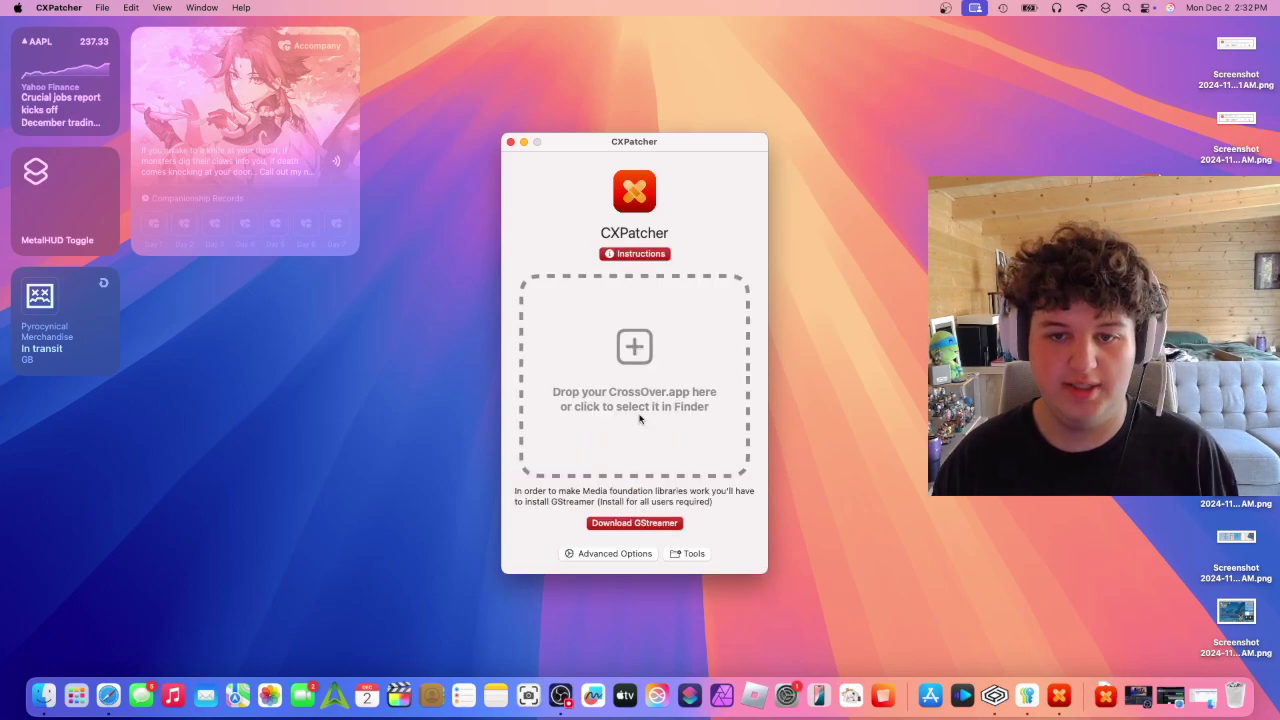
{"action": "left_click", "coordinate": [40, 700]}
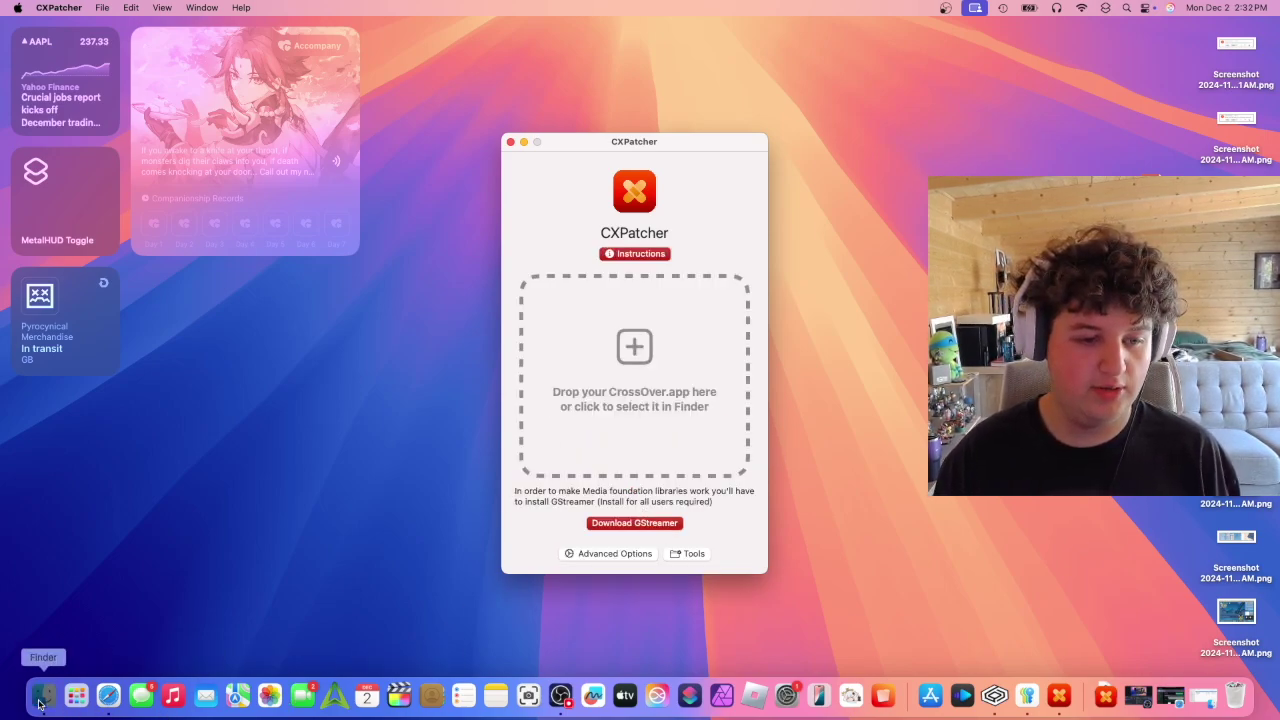
{"action": "left_click", "coordinate": [395, 243]}
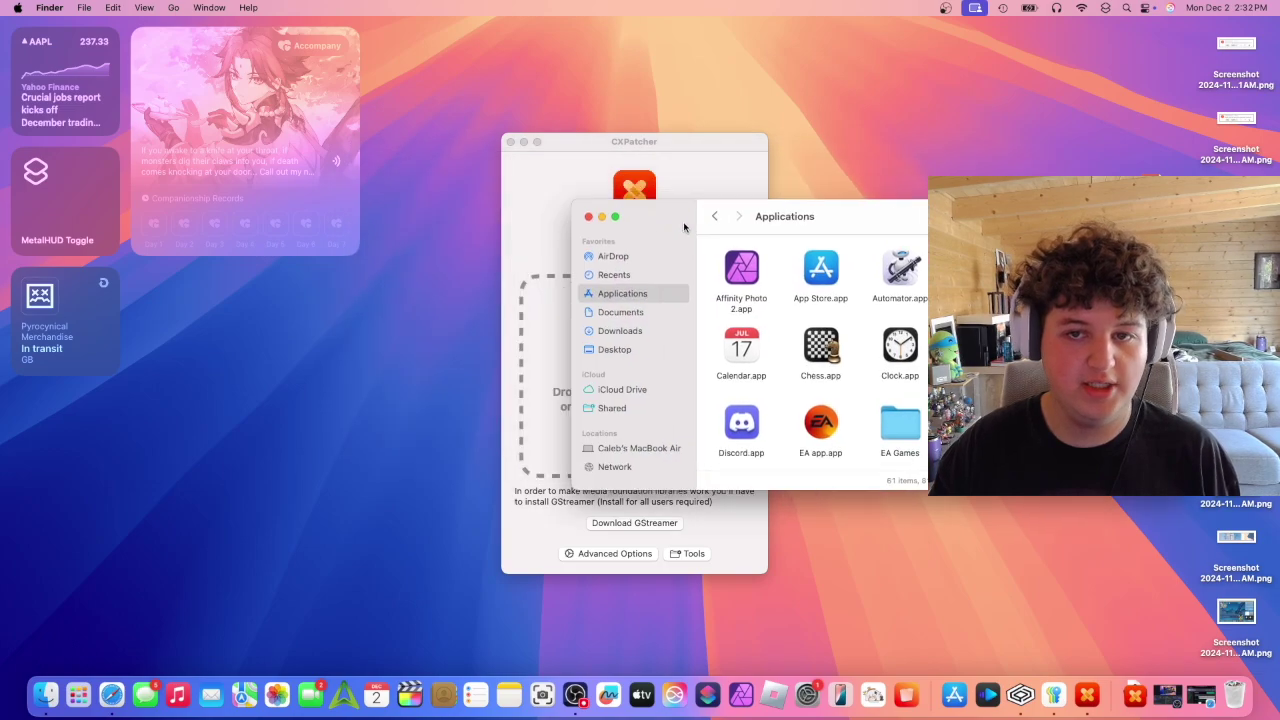
{"action": "left_click_drag", "start_coordinate": [684, 227], "coordinate": [764, 137]}
{"action": "scroll", "coordinate": [850, 260], "scroll_direction": "down", "scroll_amount": 2}
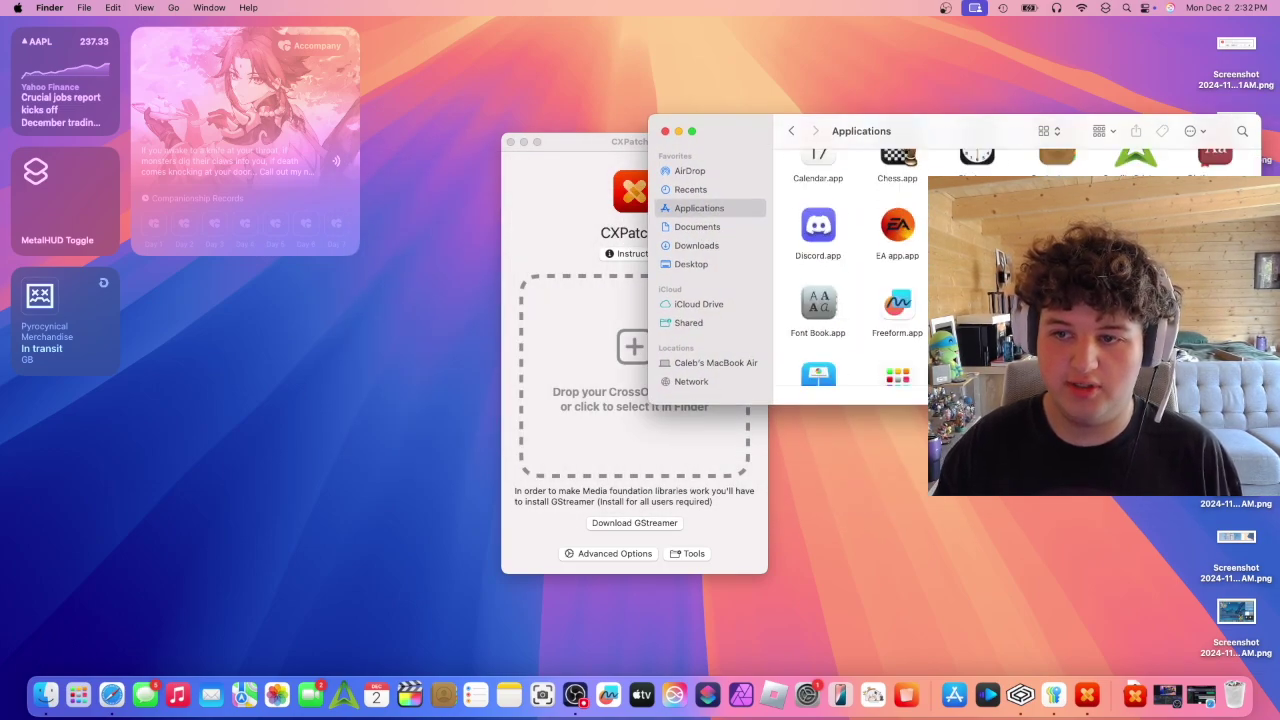
{"action": "scroll", "coordinate": [850, 280], "scroll_direction": "up", "scroll_amount": 3}
{"action": "left_click_drag", "start_coordinate": [950, 130], "coordinate": [1026, 73]}
{"action": "left_click_drag", "start_coordinate": [669, 143], "coordinate": [535, 100]}
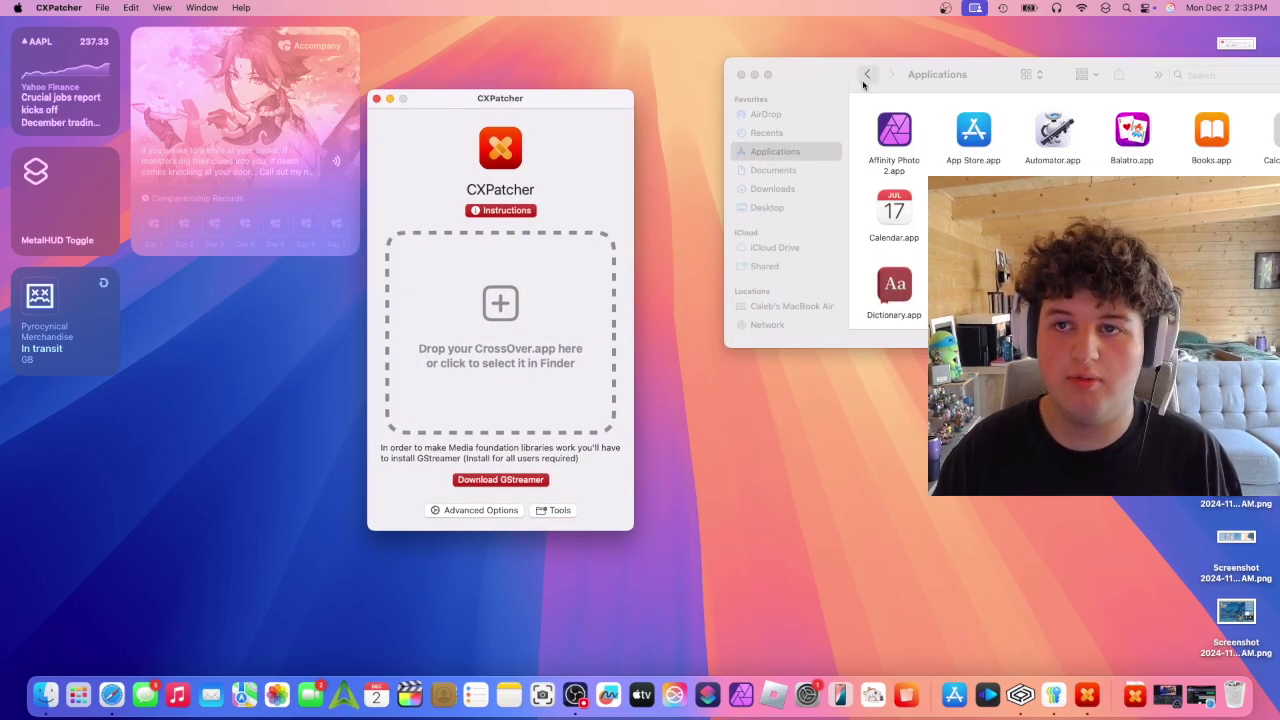
{"action": "left_click_drag", "start_coordinate": [863, 85], "coordinate": [784, 88]}
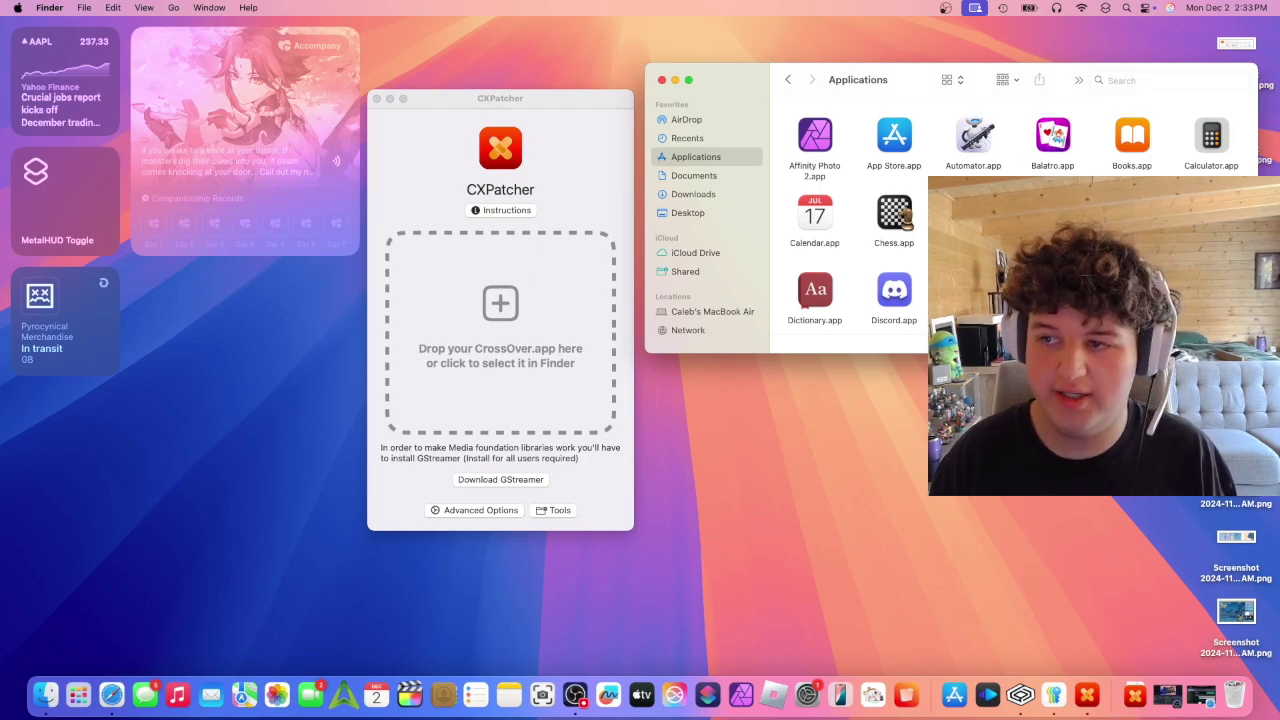
Drop CrossOver.app onto CXPatcher, continue the patching, then minimize the CXPatcher window.
{"action": "left_click_drag", "start_coordinate": [680, 312], "coordinate": [500, 312]}
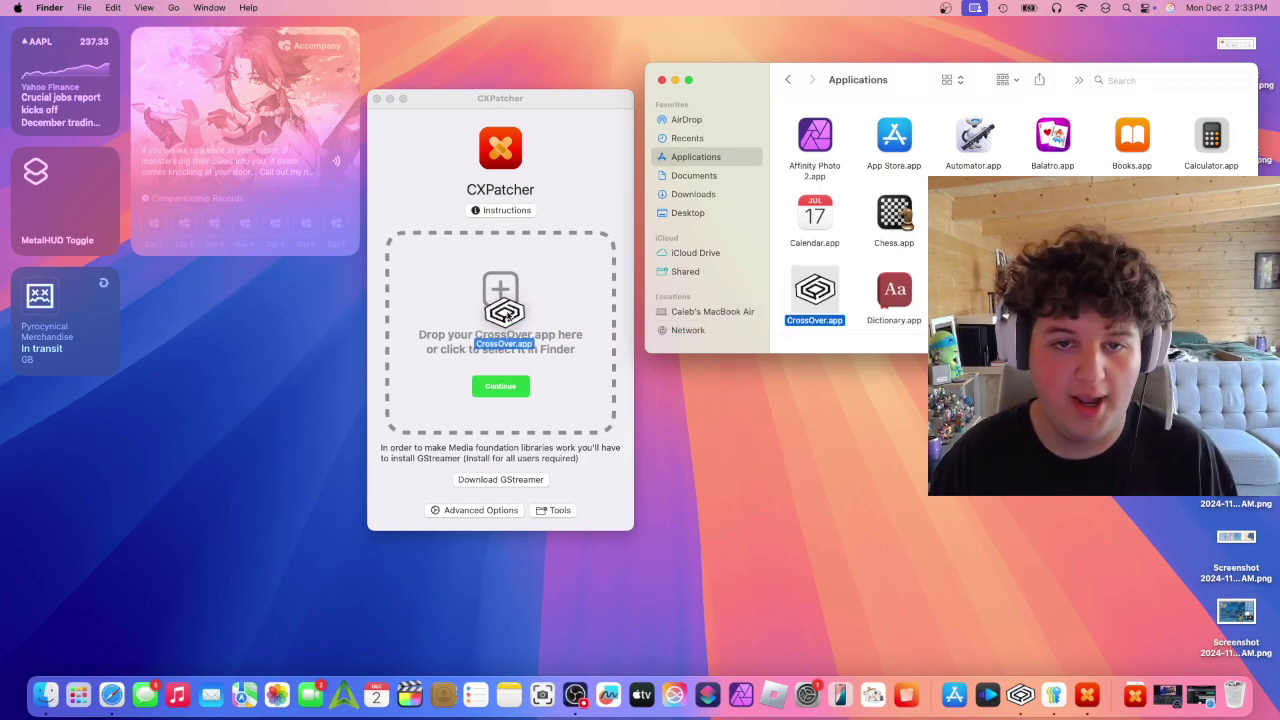
{"action": "left_click", "coordinate": [552, 313]}
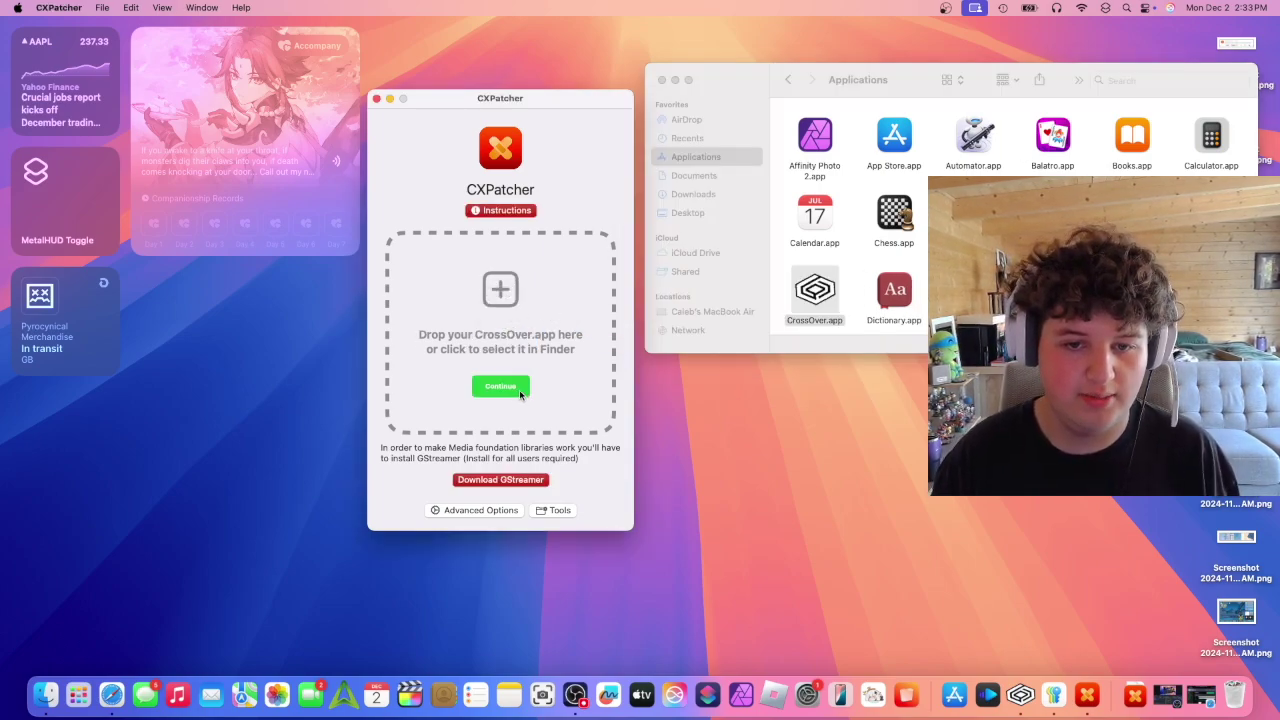
{"action": "left_click", "coordinate": [510, 387]}
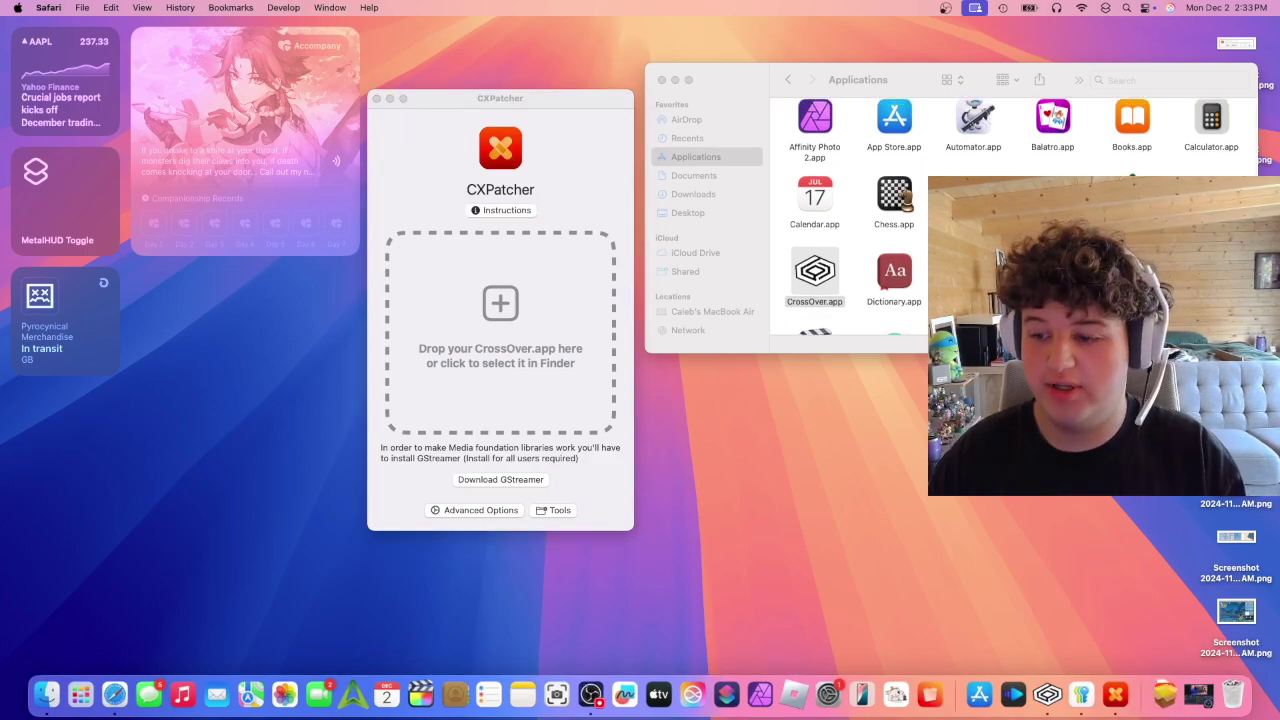
{"action": "left_click", "coordinate": [1050, 320]}
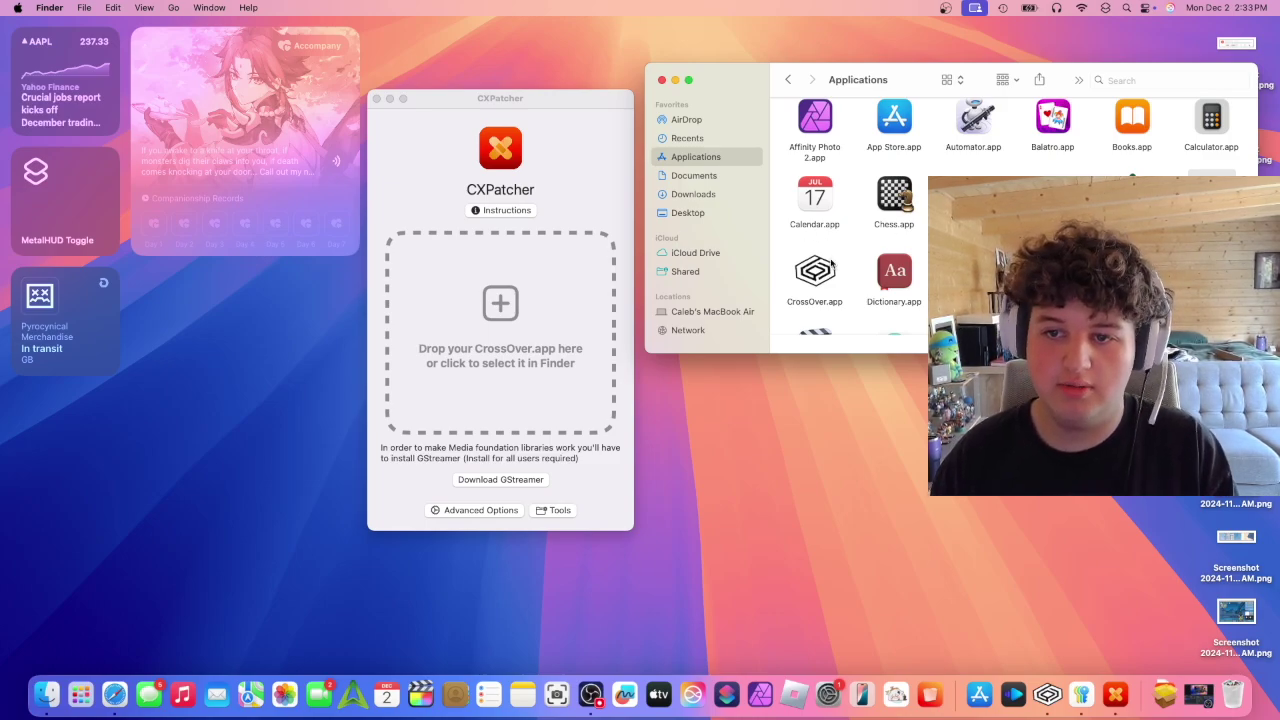
{"action": "scroll", "coordinate": [831, 262], "scroll_direction": "up", "scroll_amount": 1}
{"action": "left_click_drag", "start_coordinate": [828, 283], "coordinate": [830, 290]}
{"action": "left_click", "coordinate": [445, 140]}
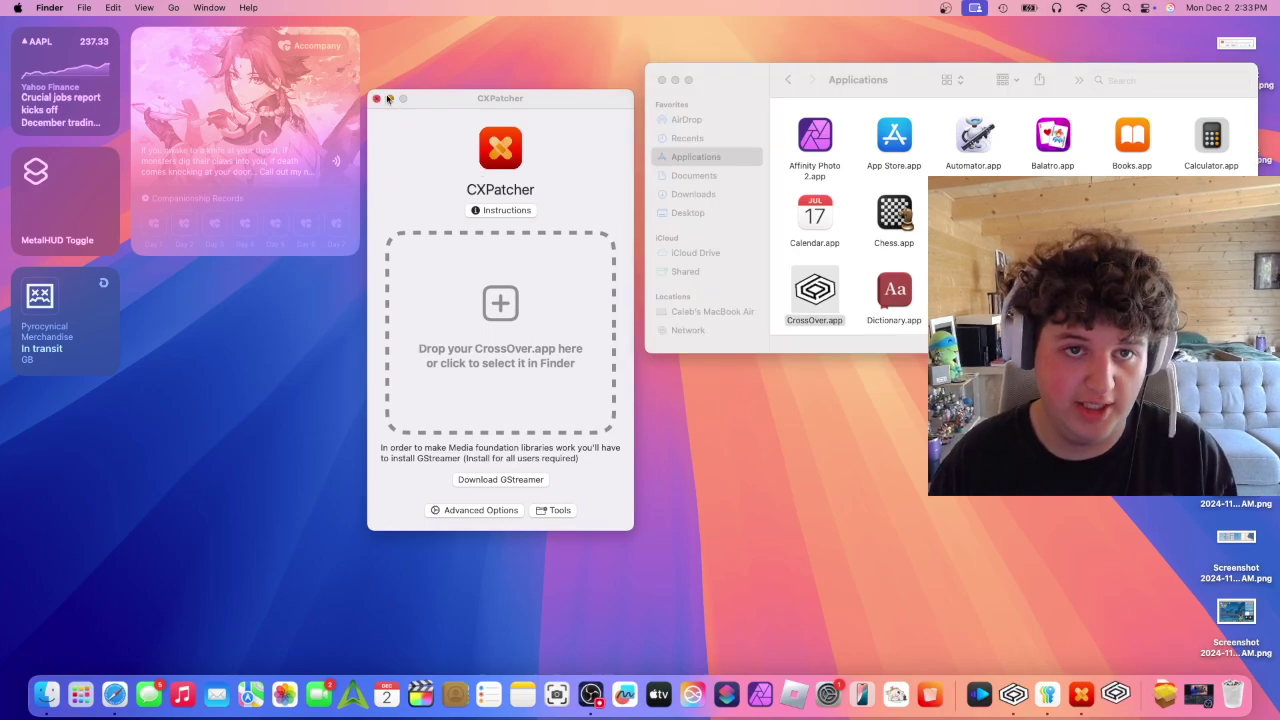
{"action": "left_click", "coordinate": [389, 99]}
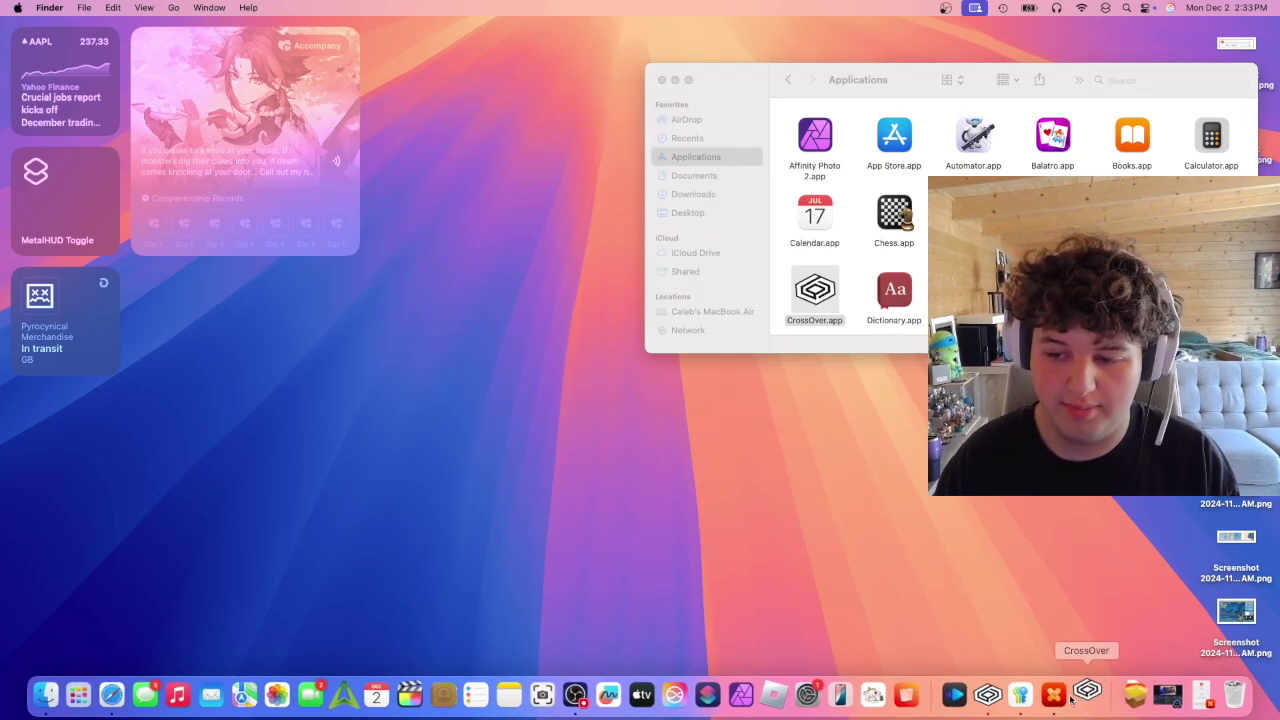
Launch the patched CrossOver, install Steam into a new bottle, then quit CXPatcher.
{"action": "left_click", "coordinate": [675, 79]}
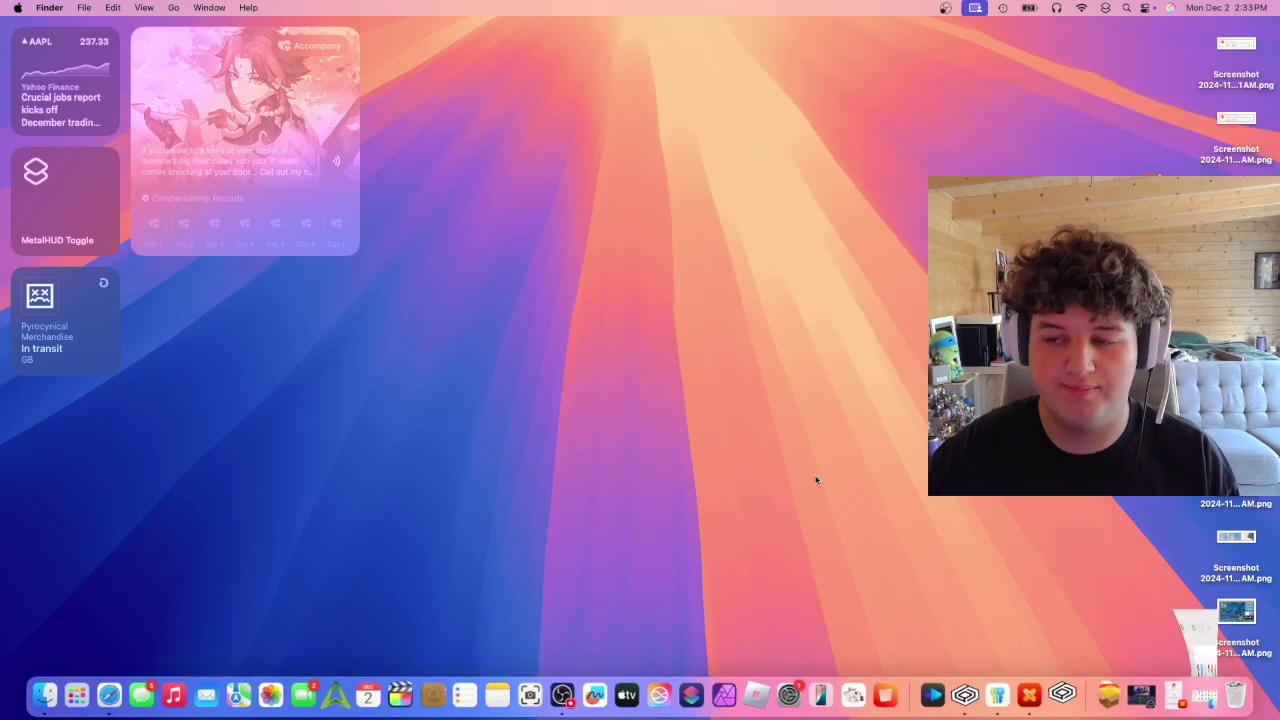
{"action": "left_click", "coordinate": [1059, 695]}
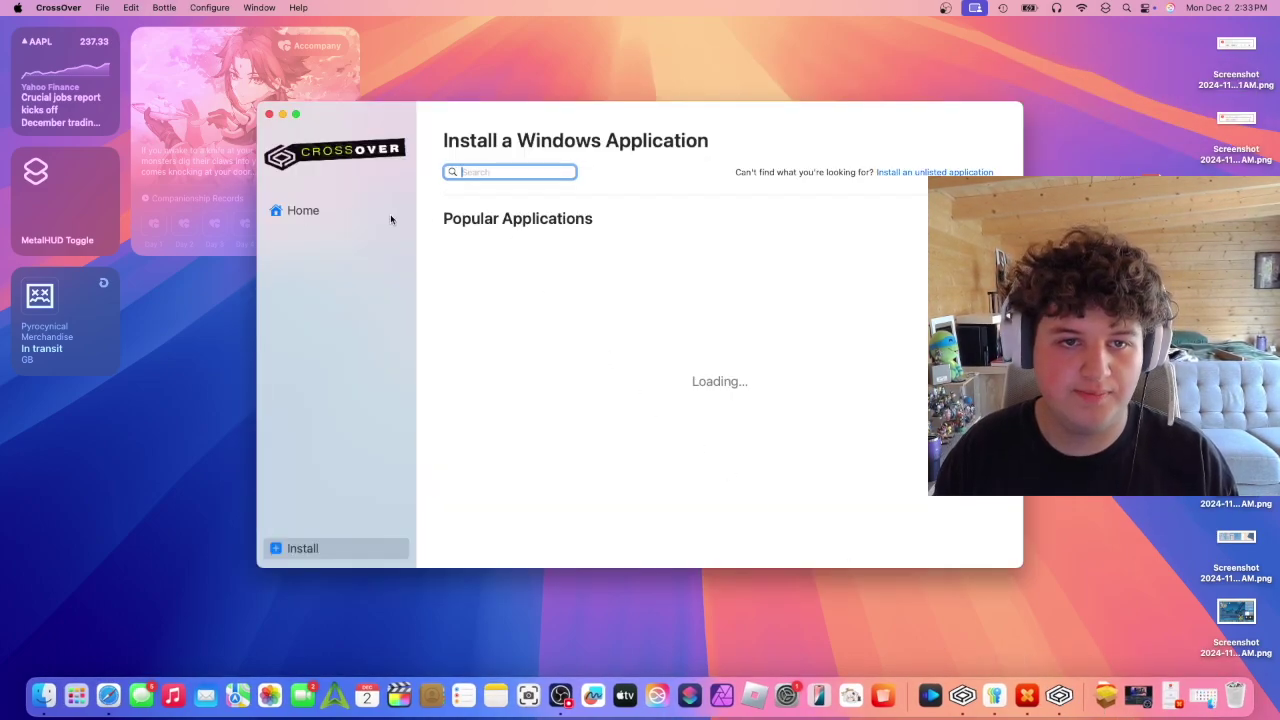
{"action": "left_click", "coordinate": [442, 452]}
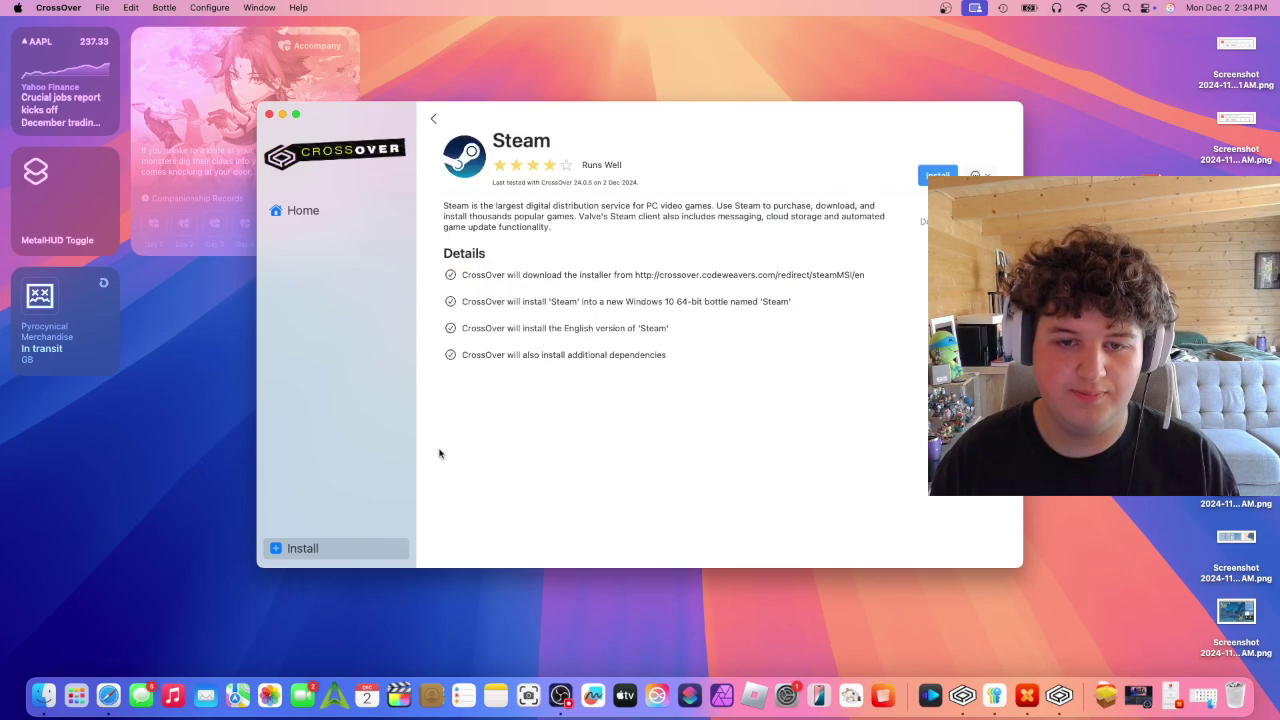
{"action": "left_click", "coordinate": [937, 175]}
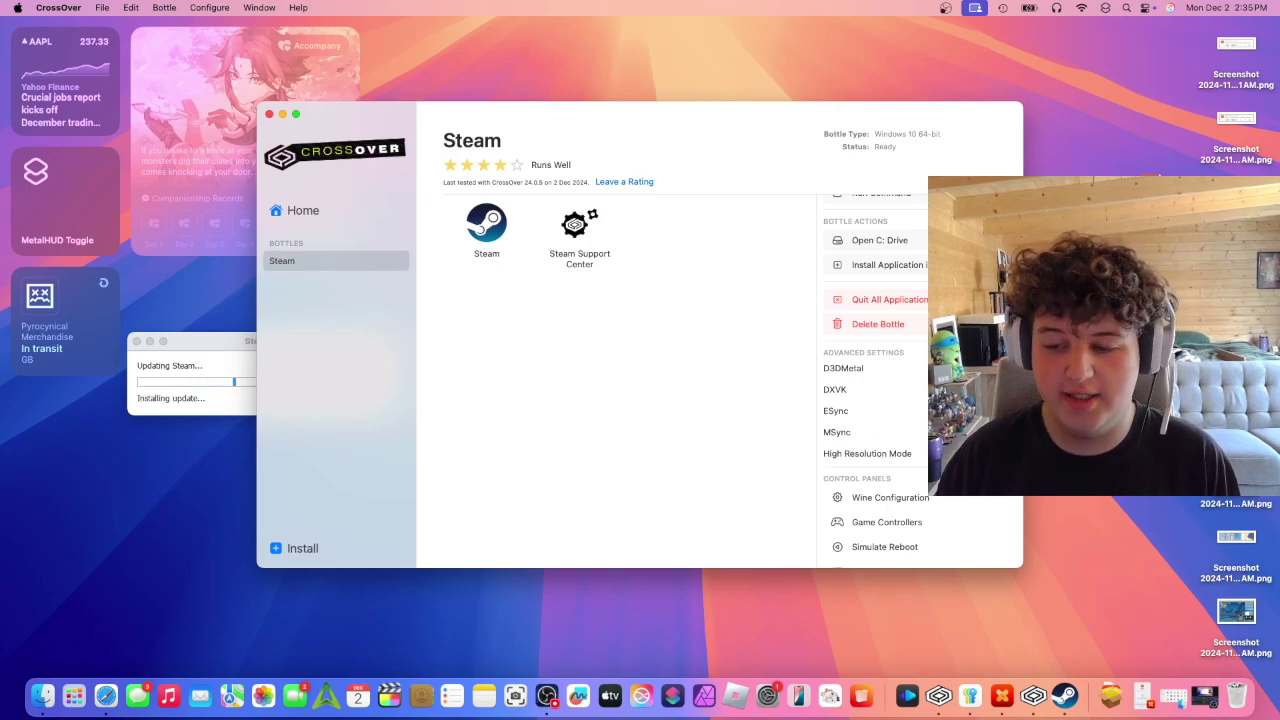
{"action": "left_click", "coordinate": [1002, 694]}
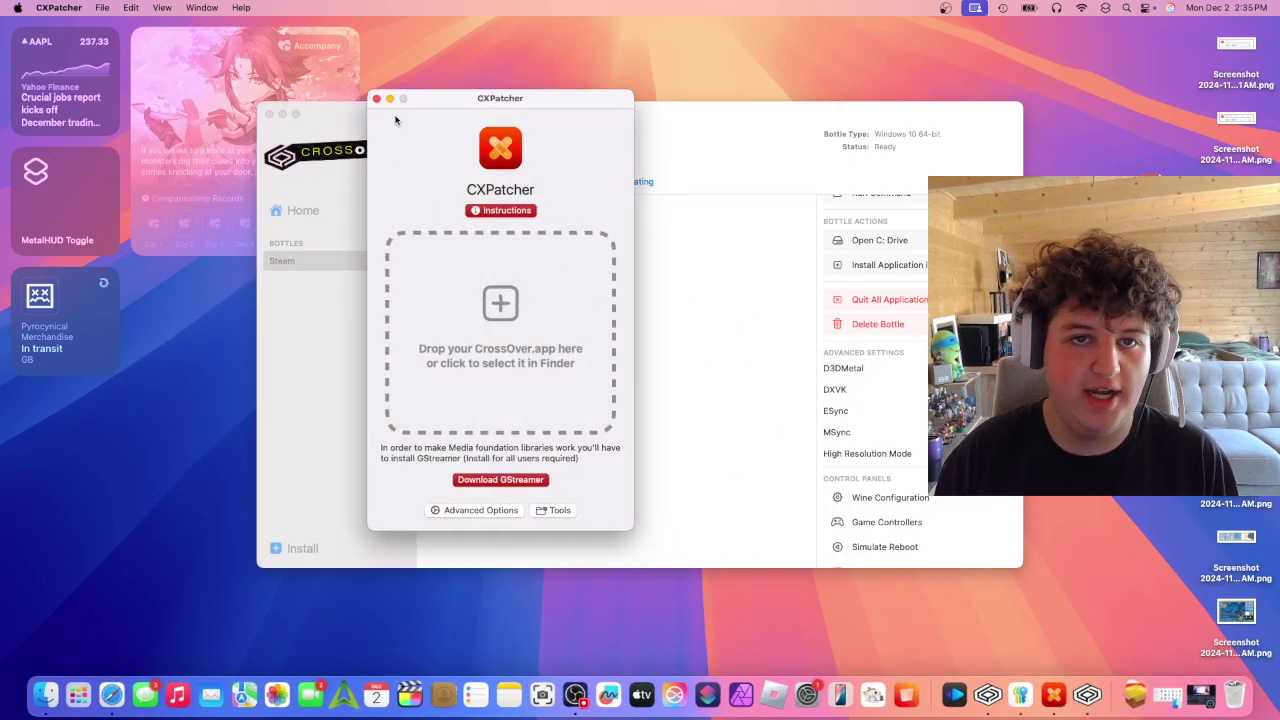
{"action": "left_click", "coordinate": [377, 98]}
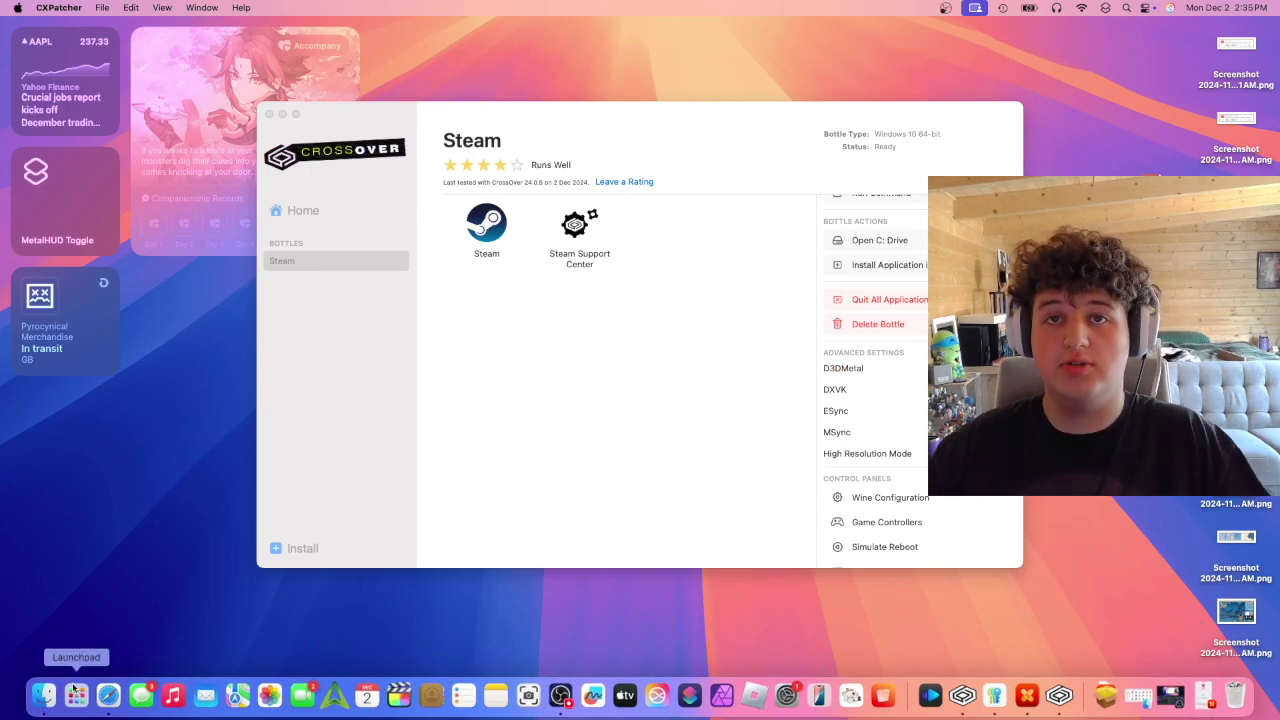